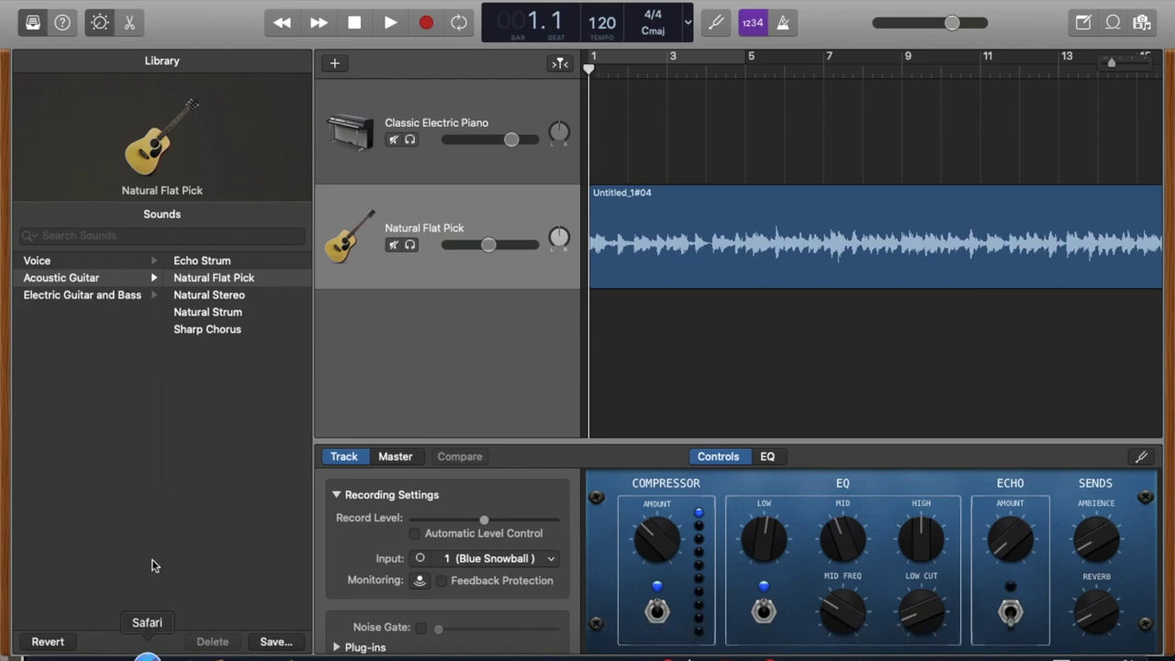
- Switch to Safari, start the 8-minute Google timer, and return to GarageBand
click(148, 656)
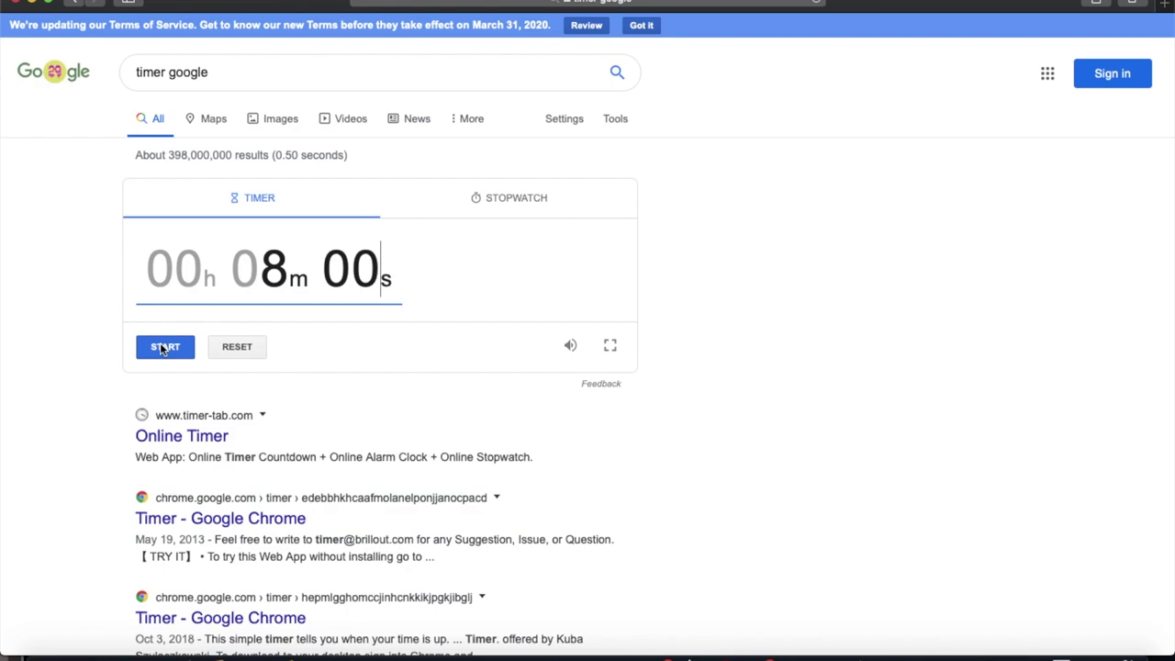
click(162, 348)
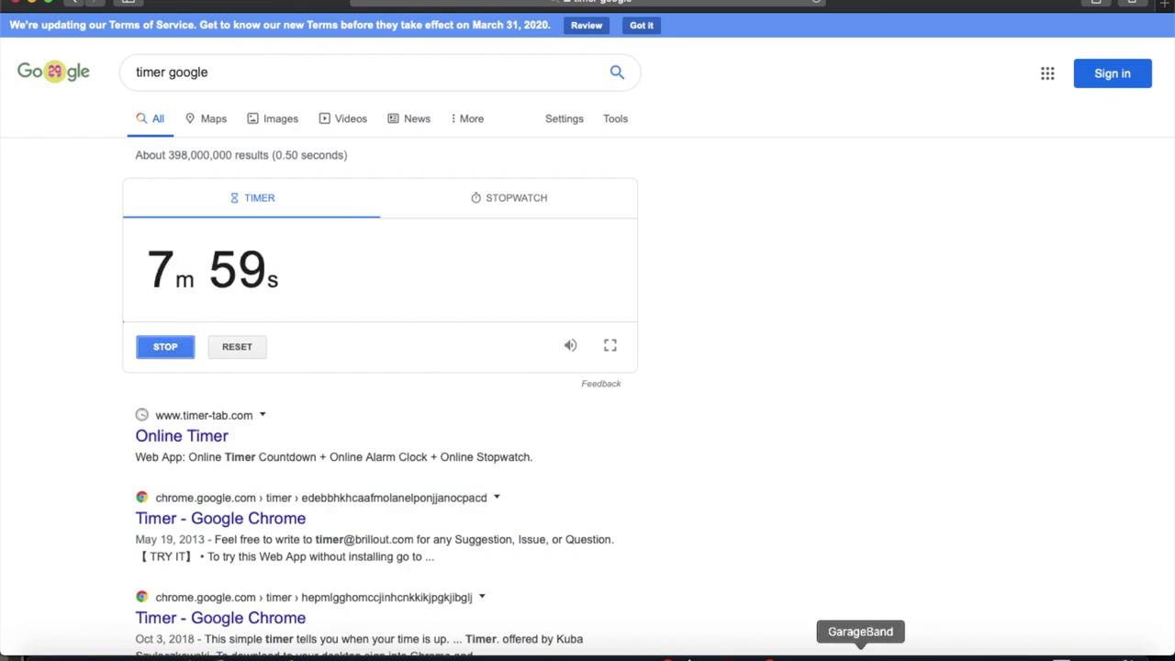
click(861, 657)
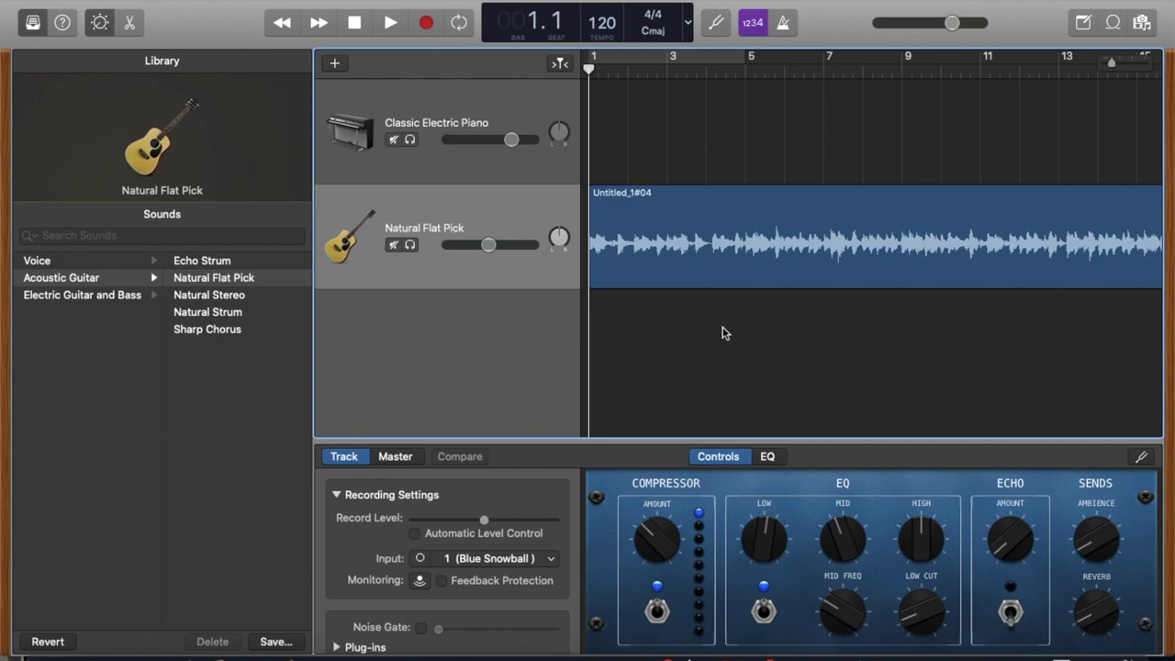
- Raise the Natural Flat Pick volume to about -0.2 dB, lower the Classic Electric Piano volume, and preview playback from the beginning
click(479, 103)
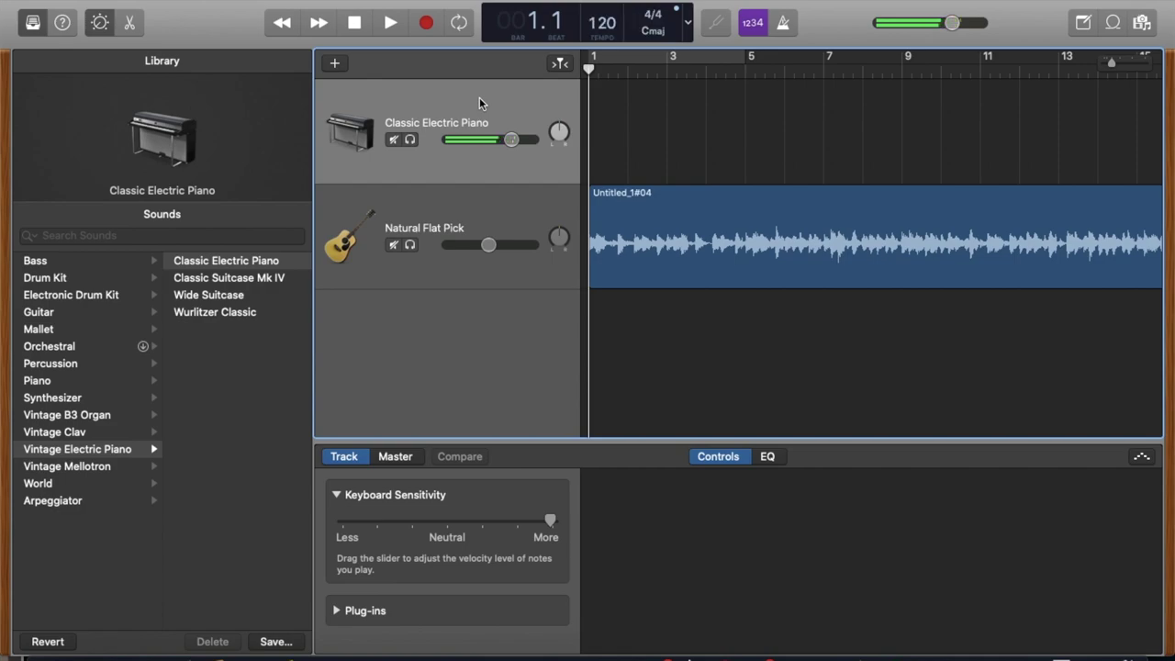
click(488, 244)
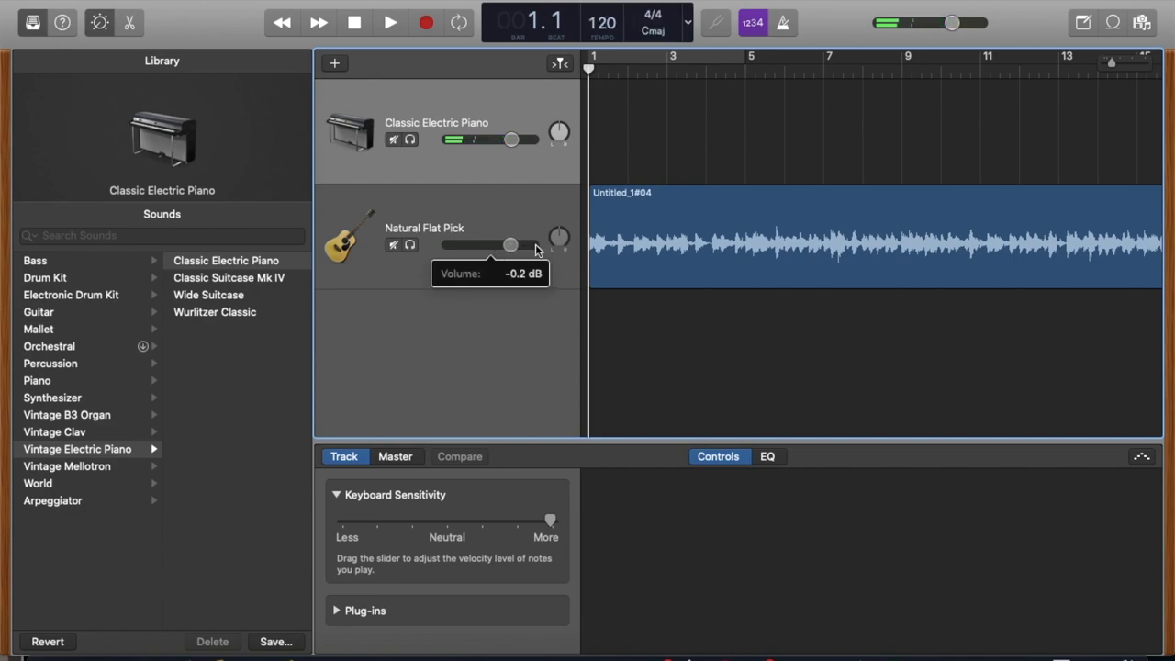
drag(510, 138, 462, 132)
key(space)
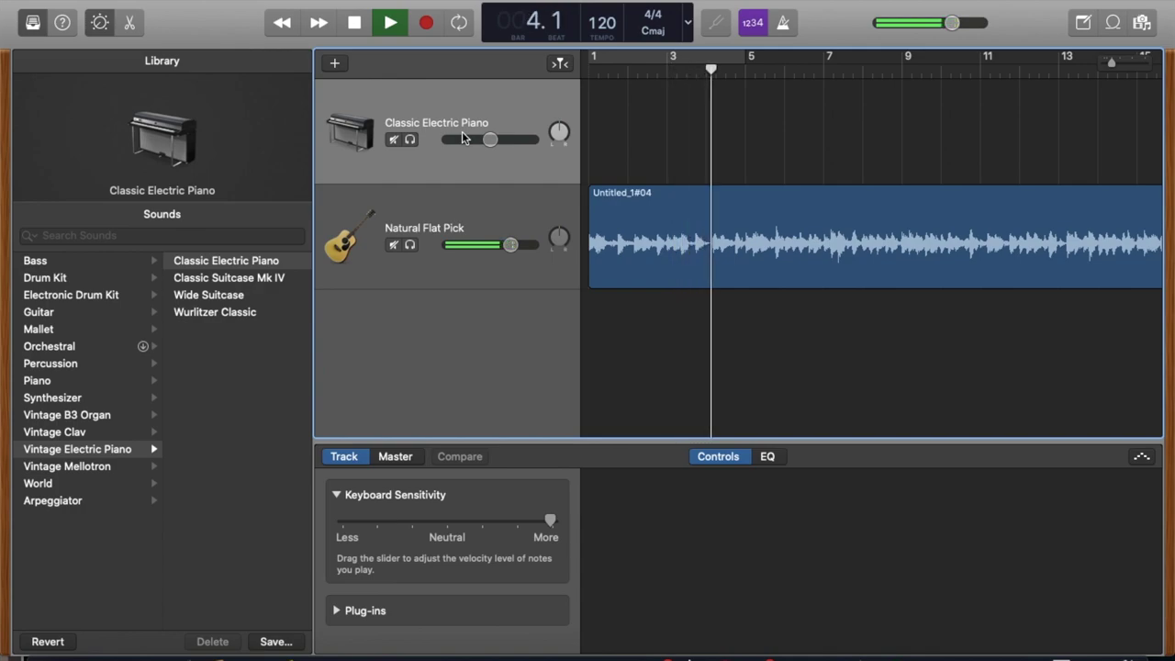
key(space)
scroll(887, 386, right, 20)
key(Return)
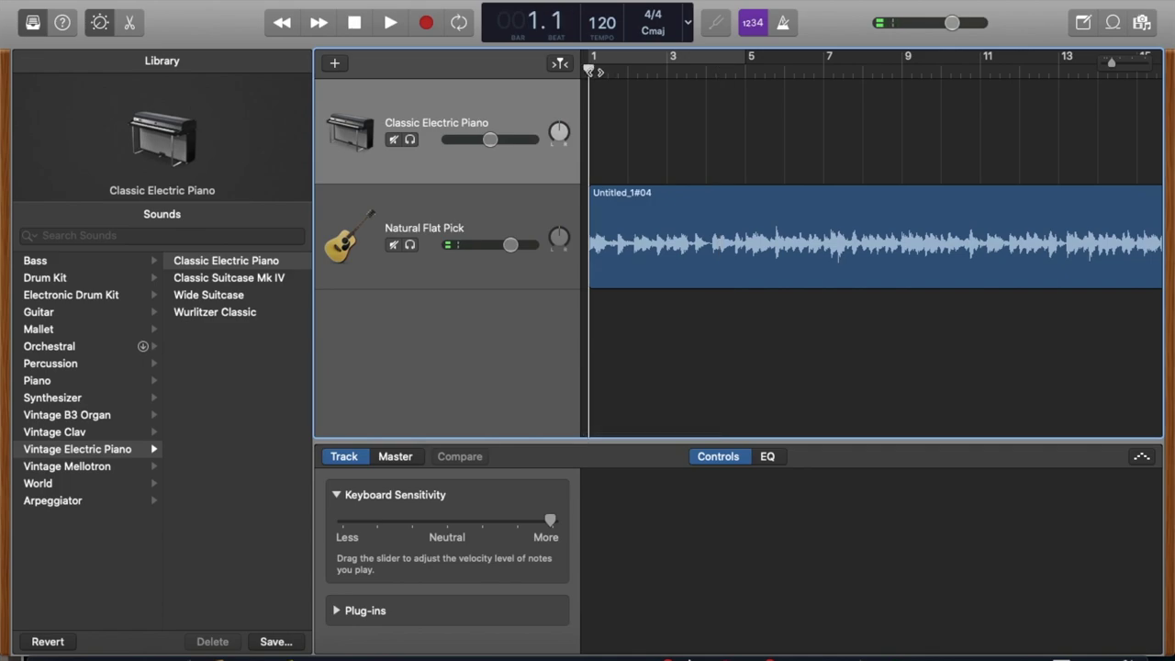
- Browse the sound library and assign the Conga Performance patch from the percussion performance patches to the electric piano track
click(92, 313)
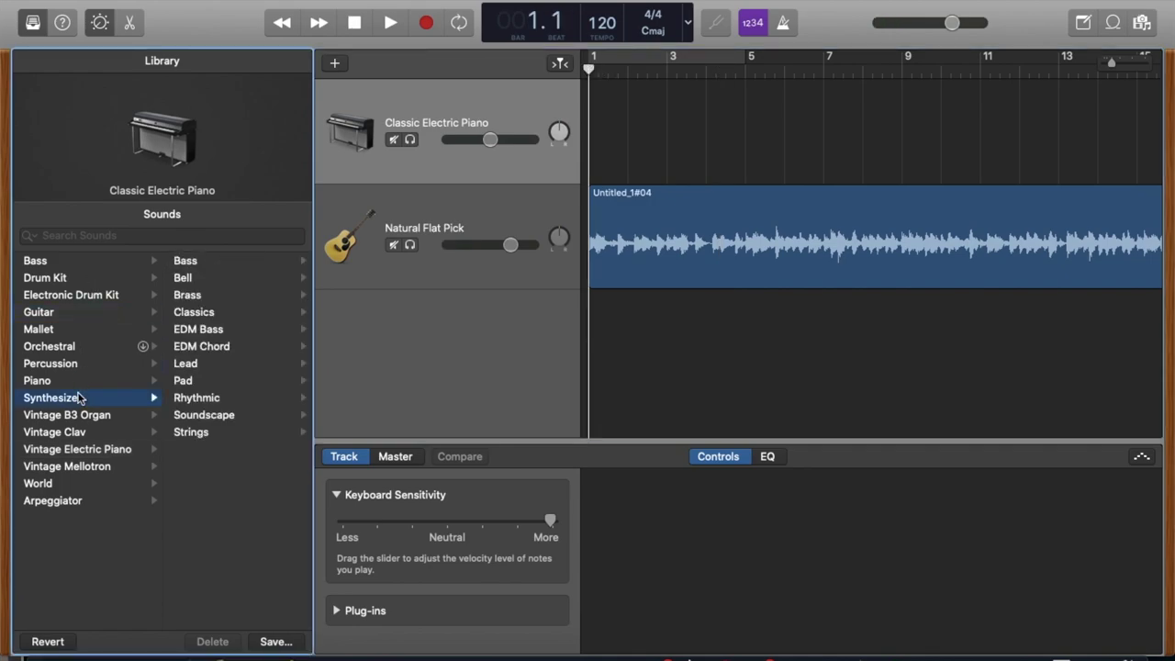
click(79, 487)
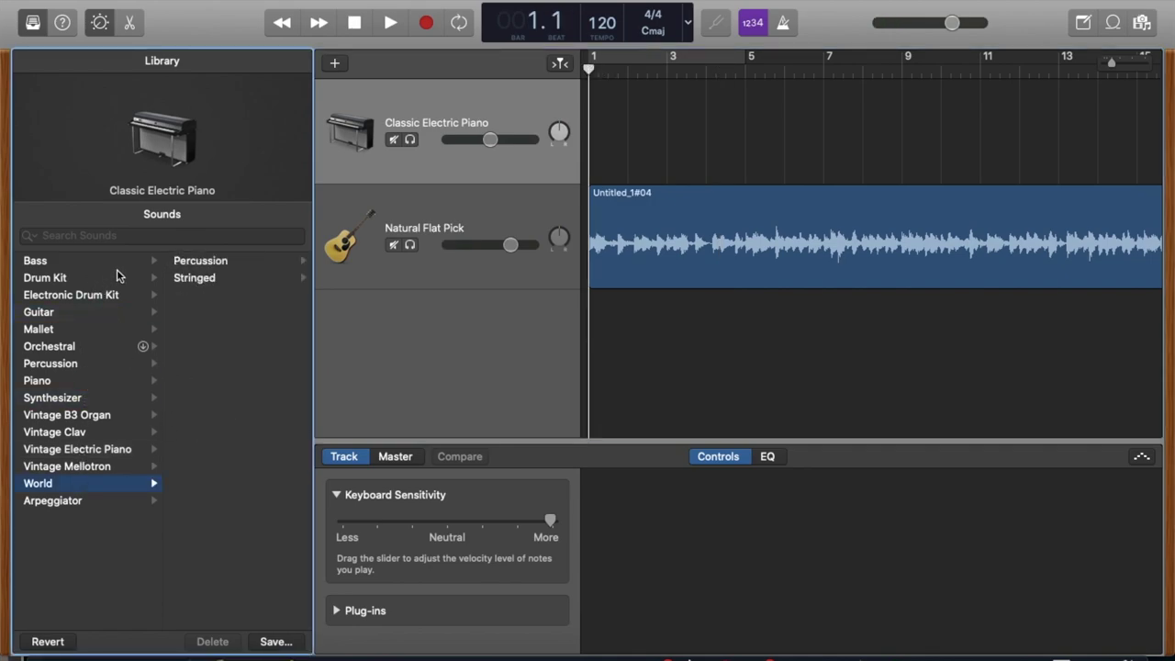
click(189, 264)
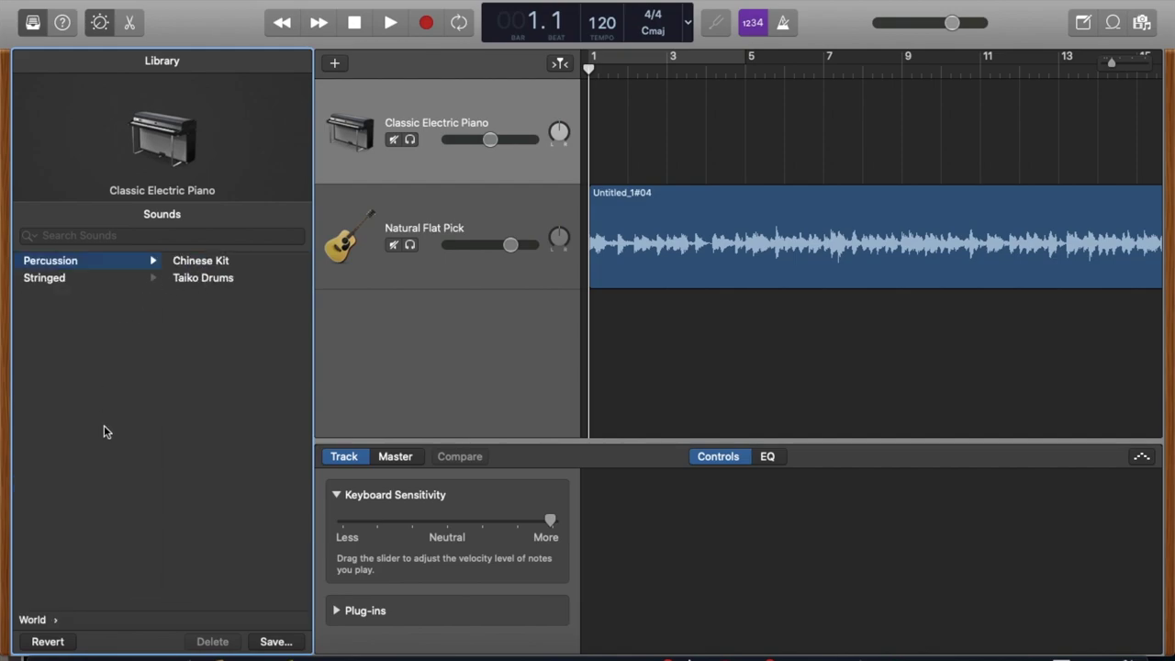
click(46, 617)
click(88, 365)
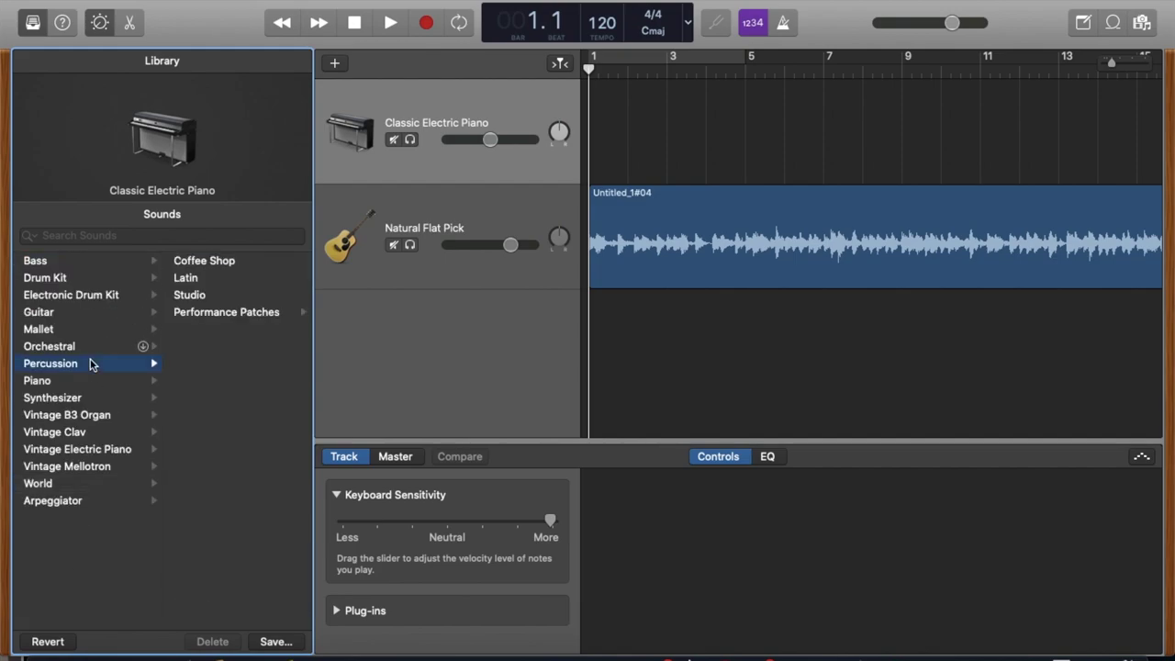
click(83, 348)
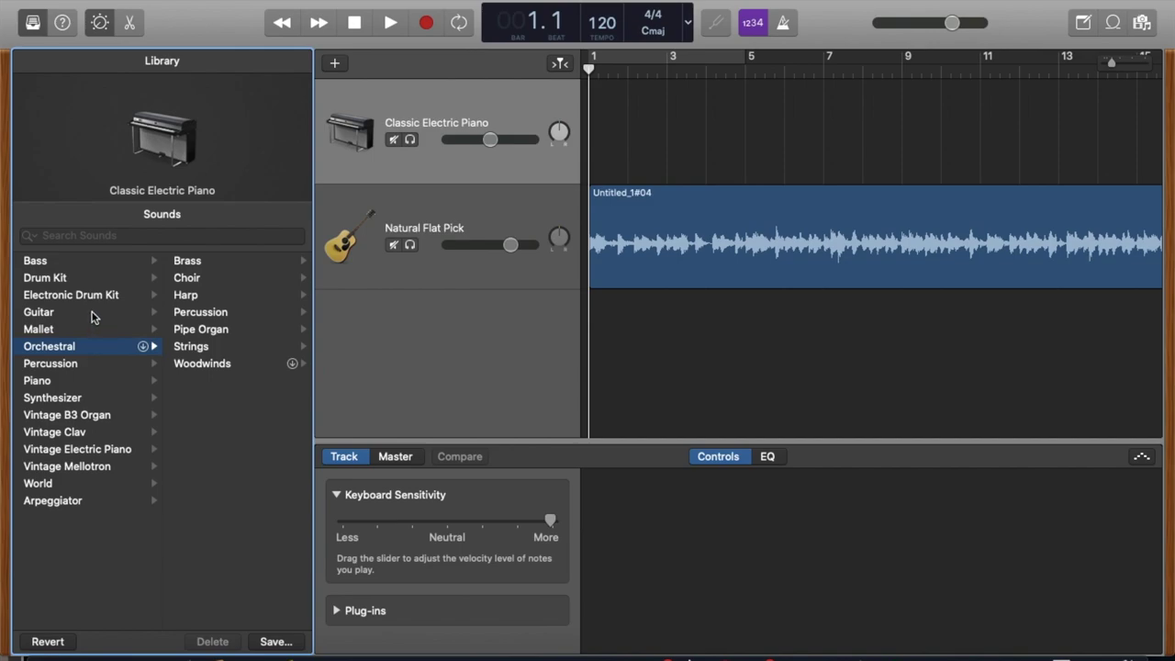
click(51, 363)
click(230, 312)
click(223, 364)
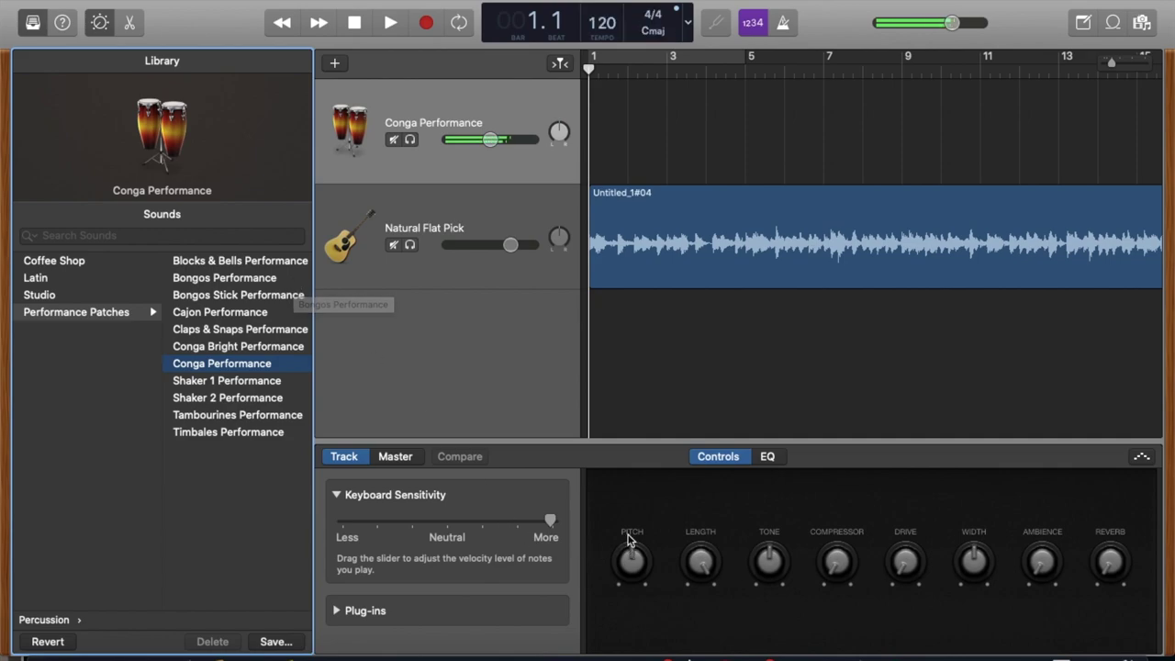
- Turn the conga's Pitch down and record a conga part over roughly the first eight bars
drag(629, 538, 632, 551)
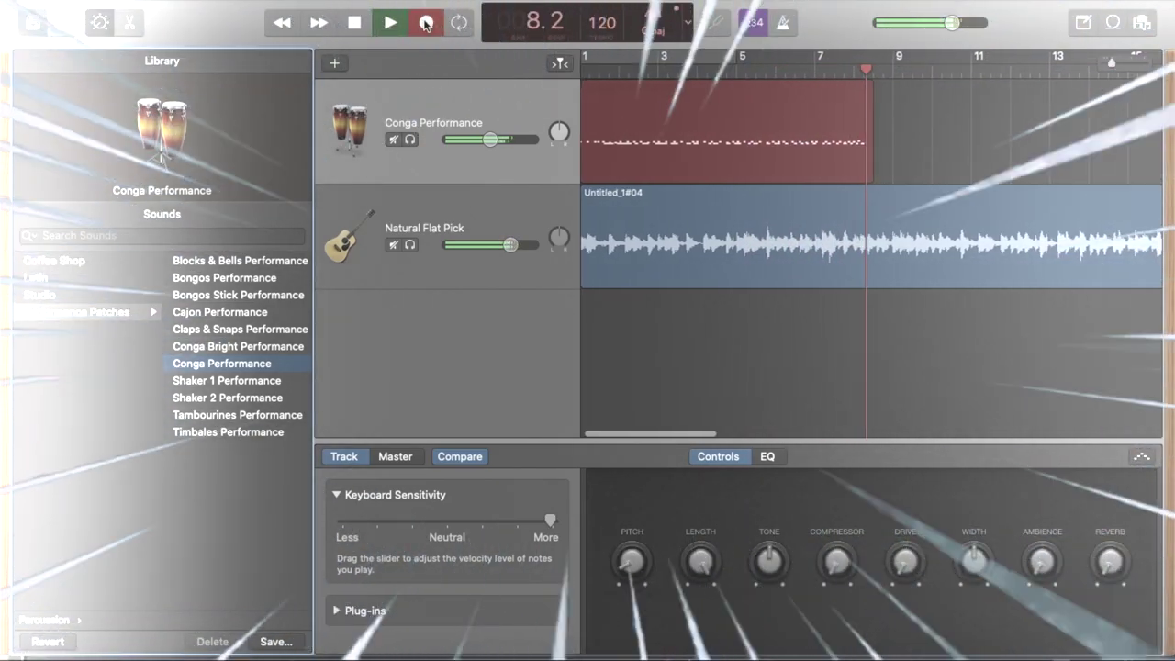
key(space)
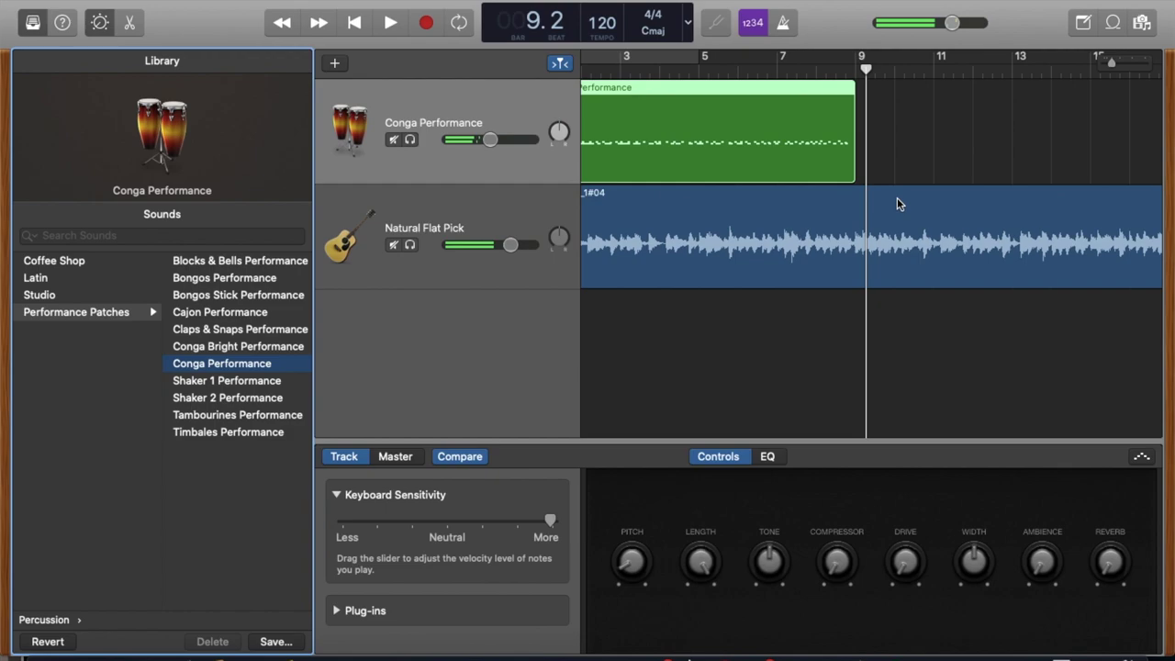
- Loop the conga region out to bar 17 and play the arrangement from the beginning
scroll(898, 204, left, 2)
drag(905, 119, 1038, 130)
key(Return)
key(space)
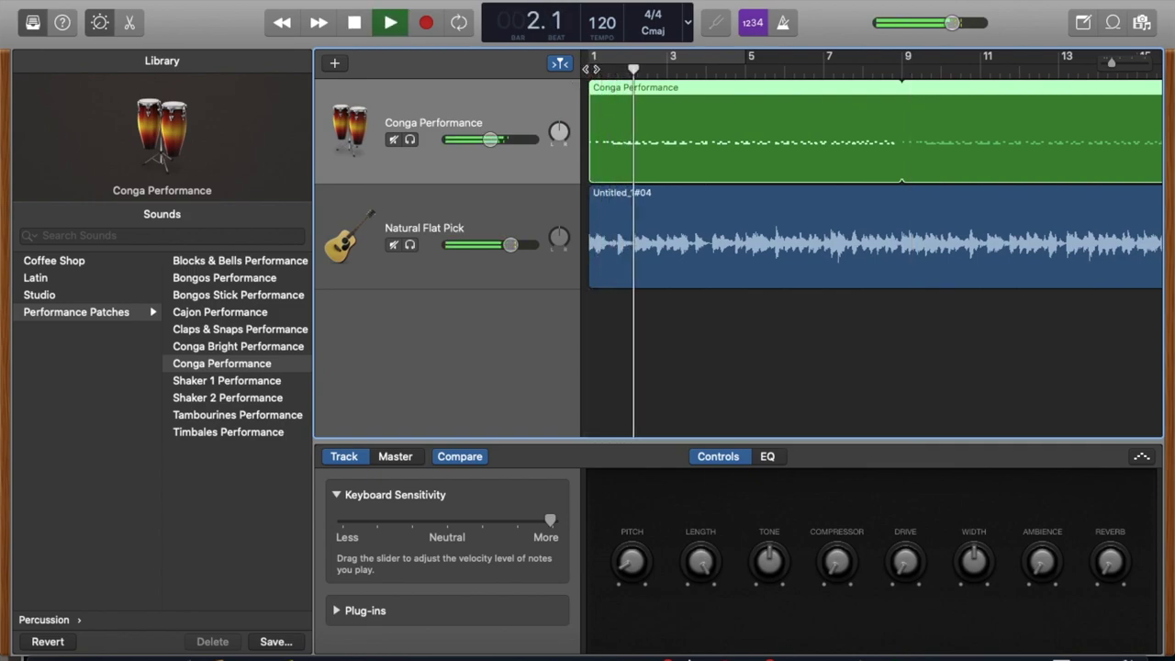
- Lower the conga track's volume slightly, adjust its Width and raise its Reverb during playback, and stop at the beginning
mouse_move(491, 139)
mouse_down()
mouse_move(477, 140)
mouse_move(489, 140)
mouse_up()
drag(973, 578, 971, 506)
drag(1120, 575, 1118, 505)
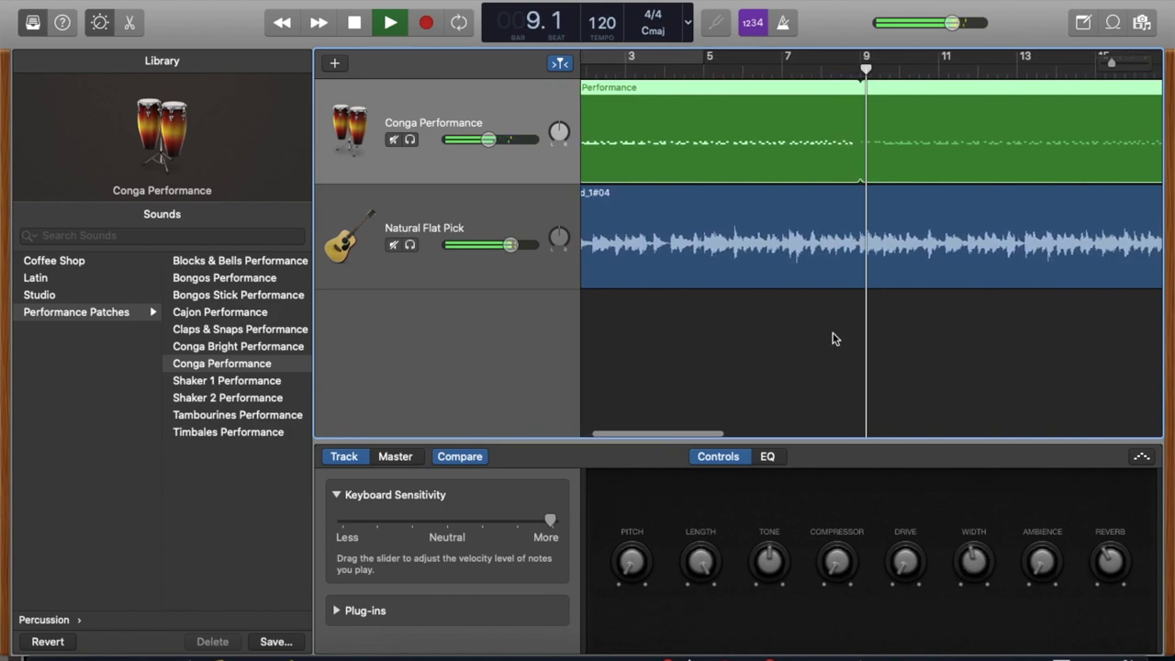
key(space)
scroll(774, 302, left, 5)
click(355, 22)
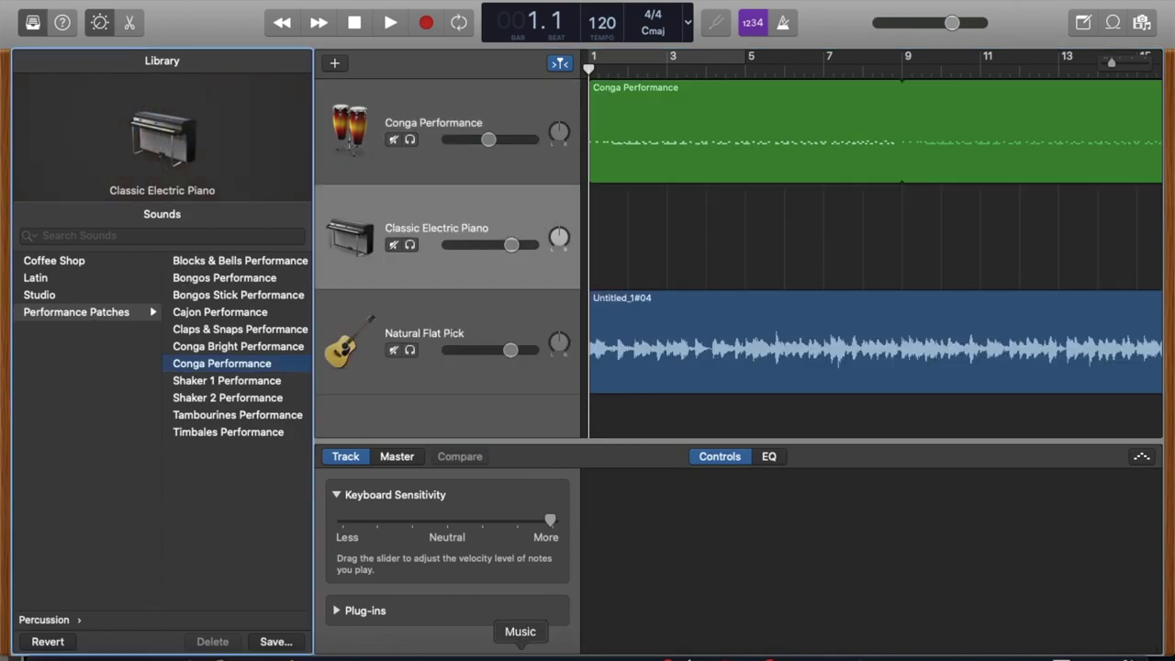
- Switch to Safari to check the remaining time on the timer, and return to GarageBand
click(146, 652)
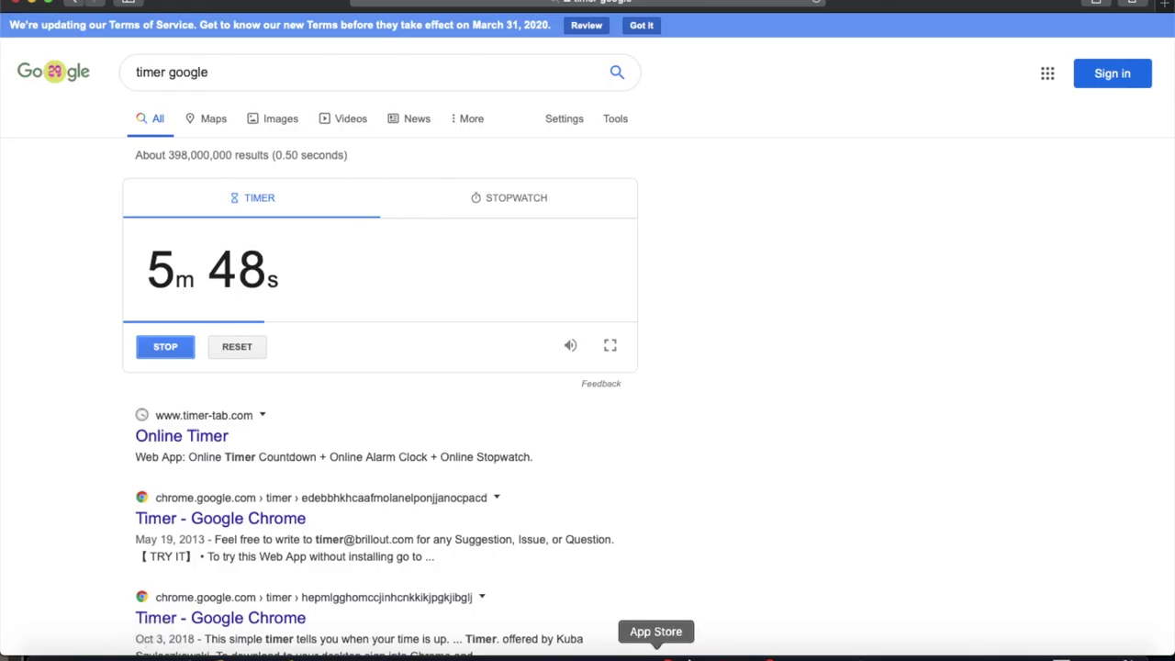
click(850, 654)
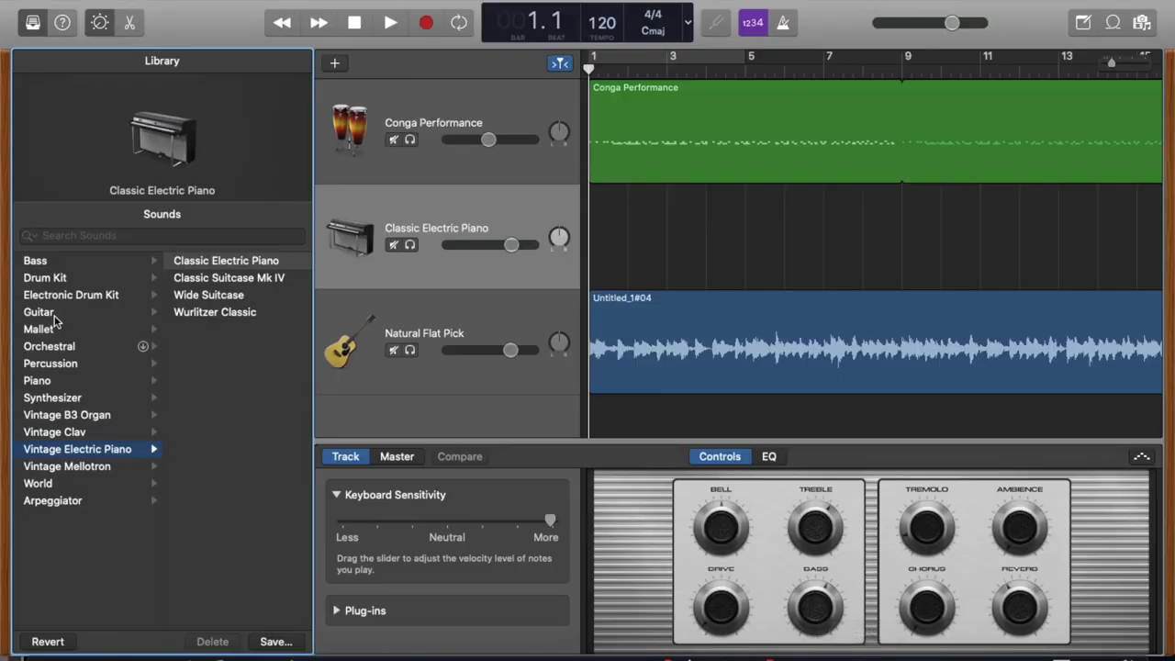
- Give the middle electric piano track the Guzheng sound at a lower volume and record a part from bar 5 to bar 11
click(229, 279)
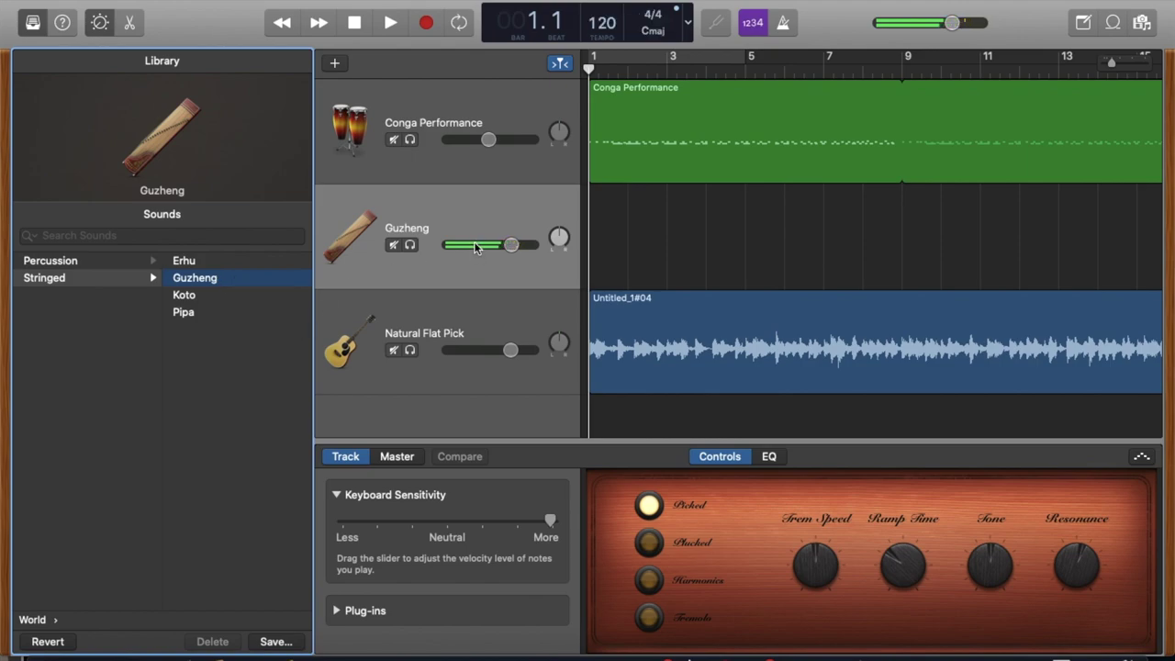
drag(512, 244, 498, 244)
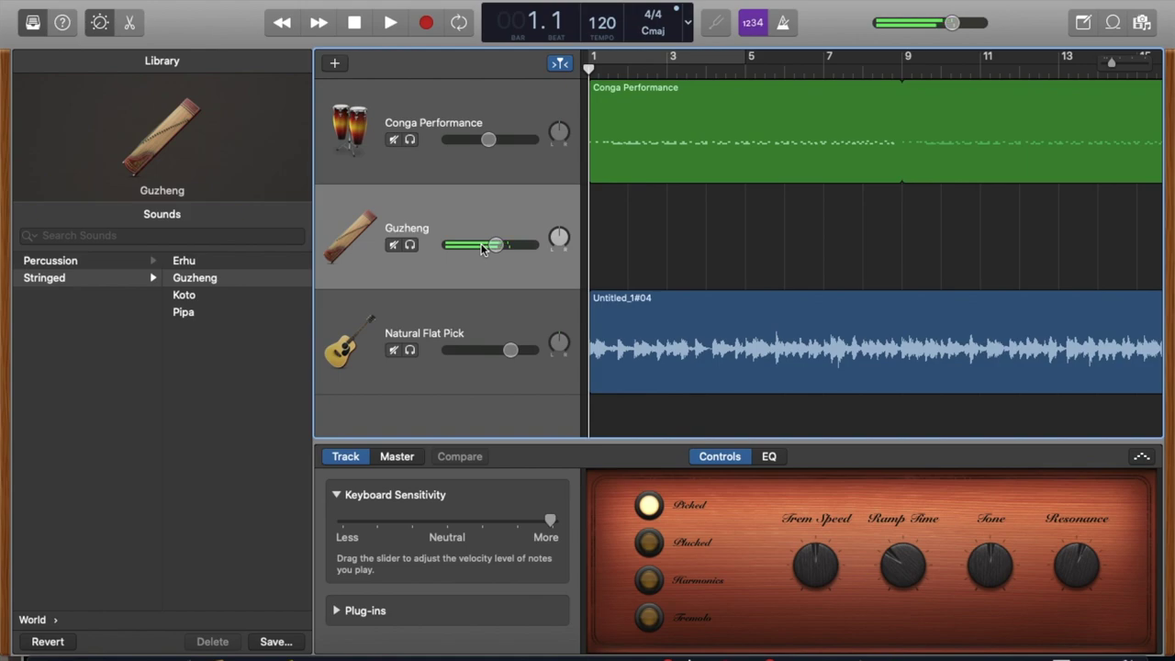
click(426, 22)
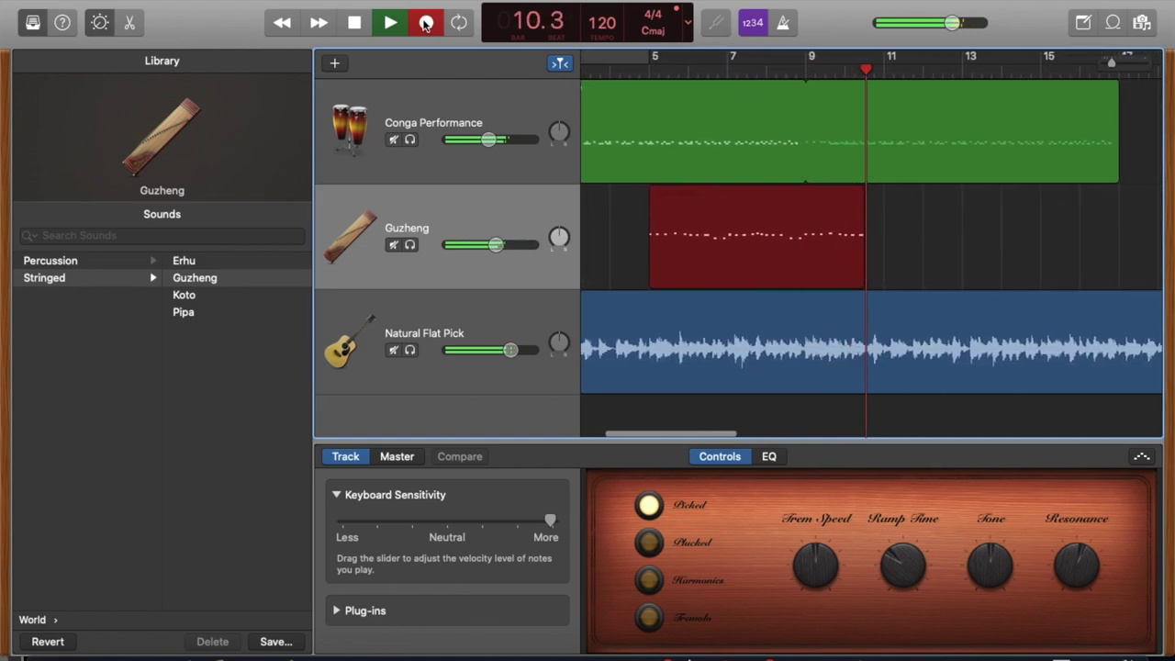
key(space)
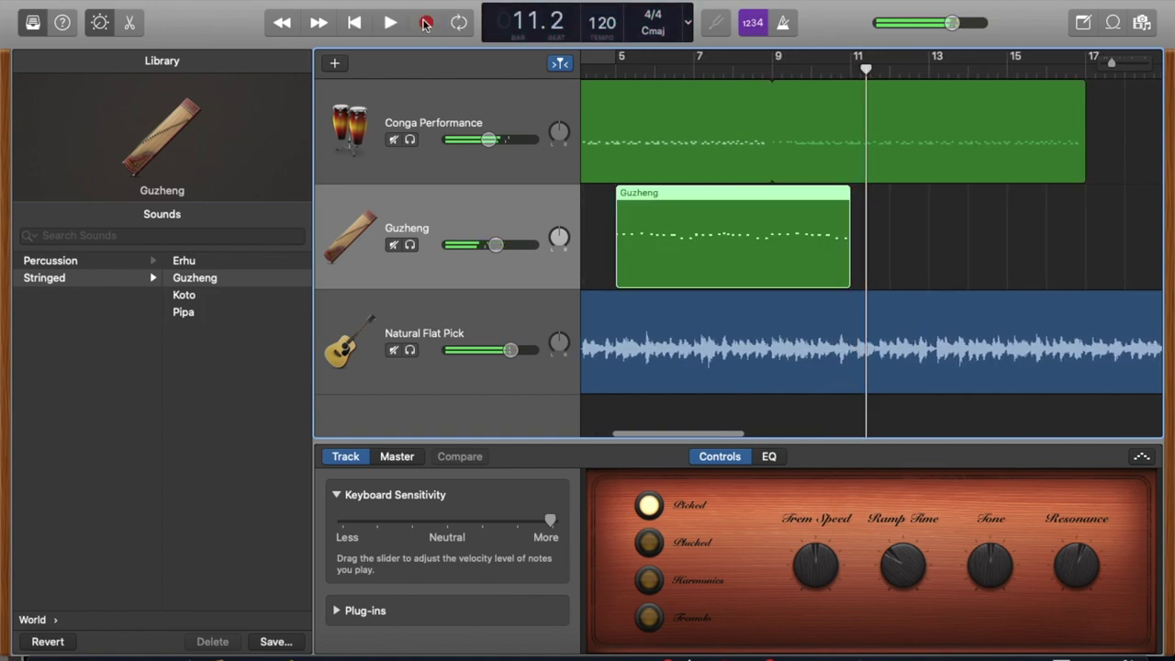
- Try trimming the Guzheng region to four bars and editing the doubled note at bar 7 in the Piano Roll, and undo the trim
drag(849, 271, 774, 263)
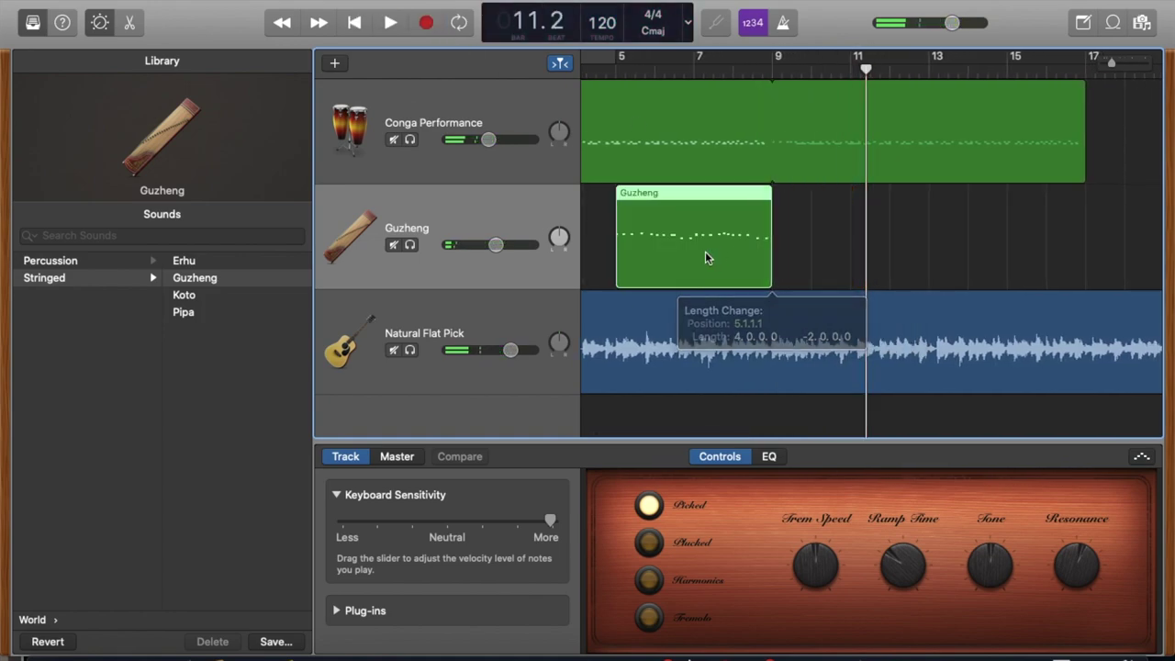
double_click(705, 255)
scroll(955, 541, right, 5)
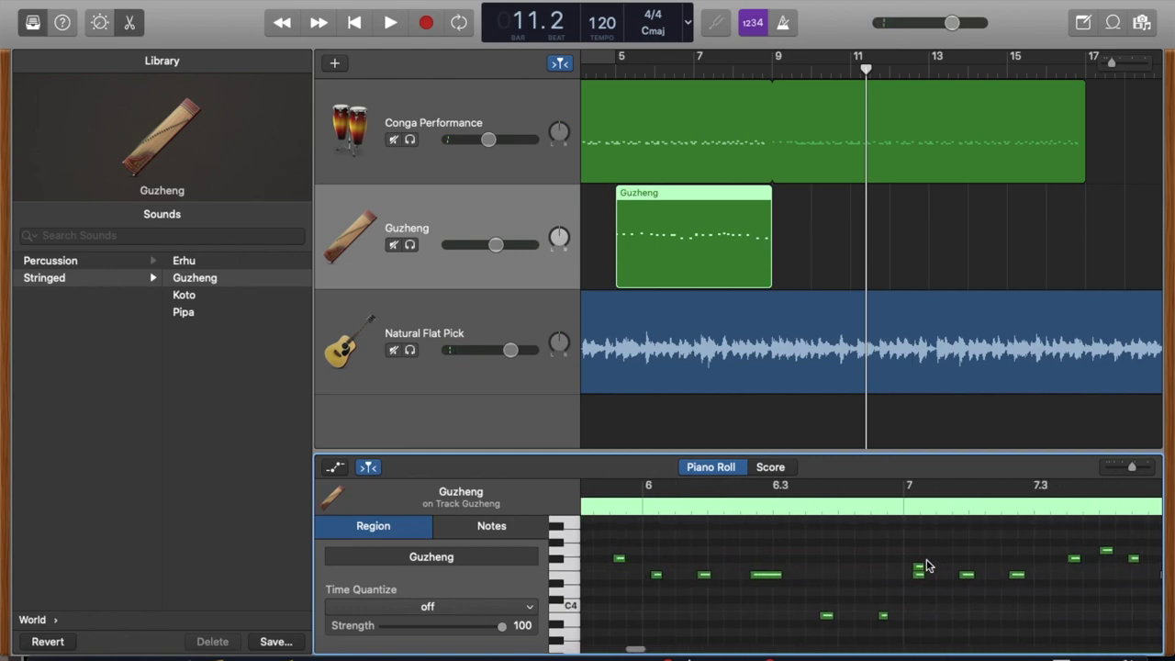
click(918, 574)
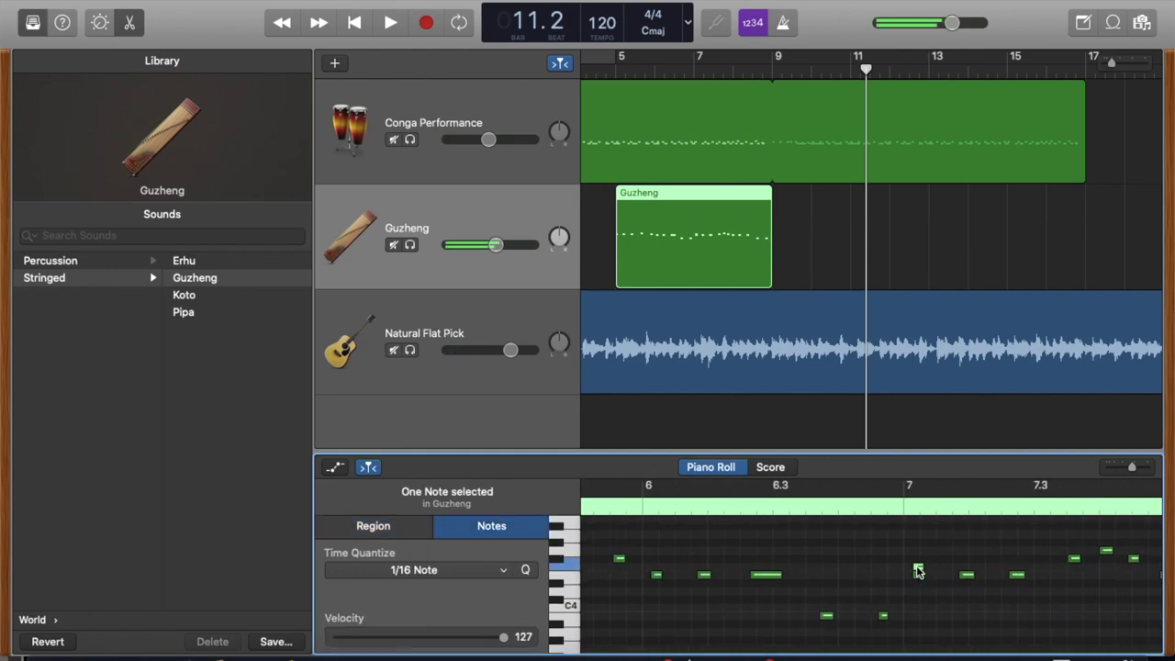
click(918, 571)
click(742, 520)
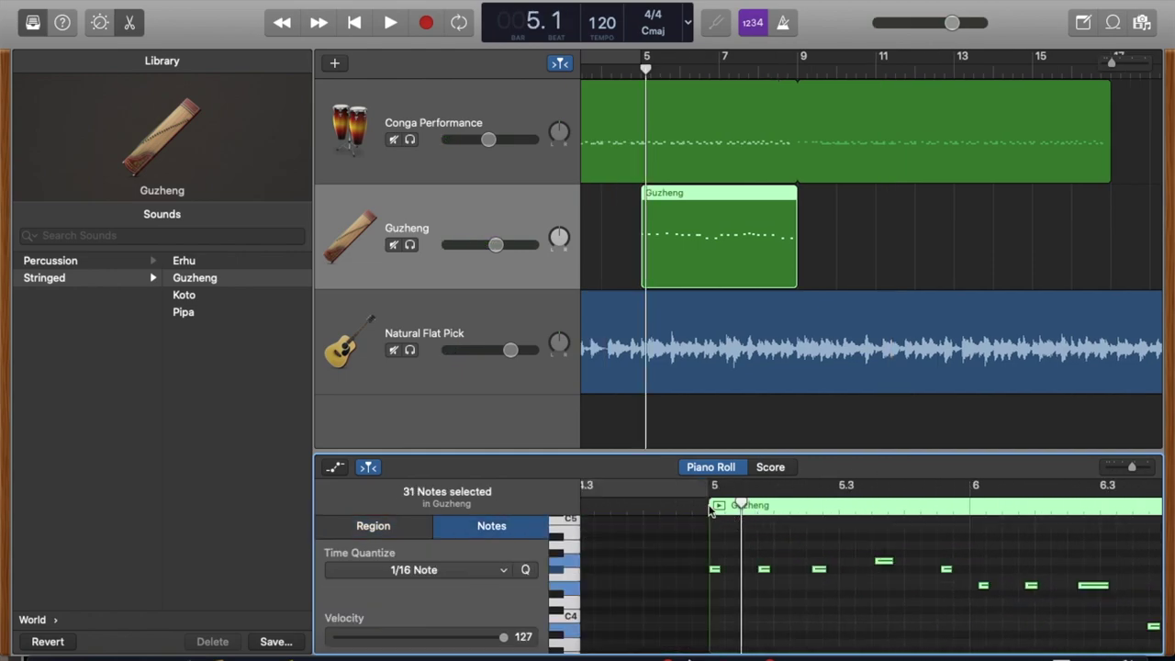
key(super+z)
- Duplicate all the Guzheng notes 12 semitones lower in the Piano Roll and play the region from bar 5
scroll(709, 510, left, 10)
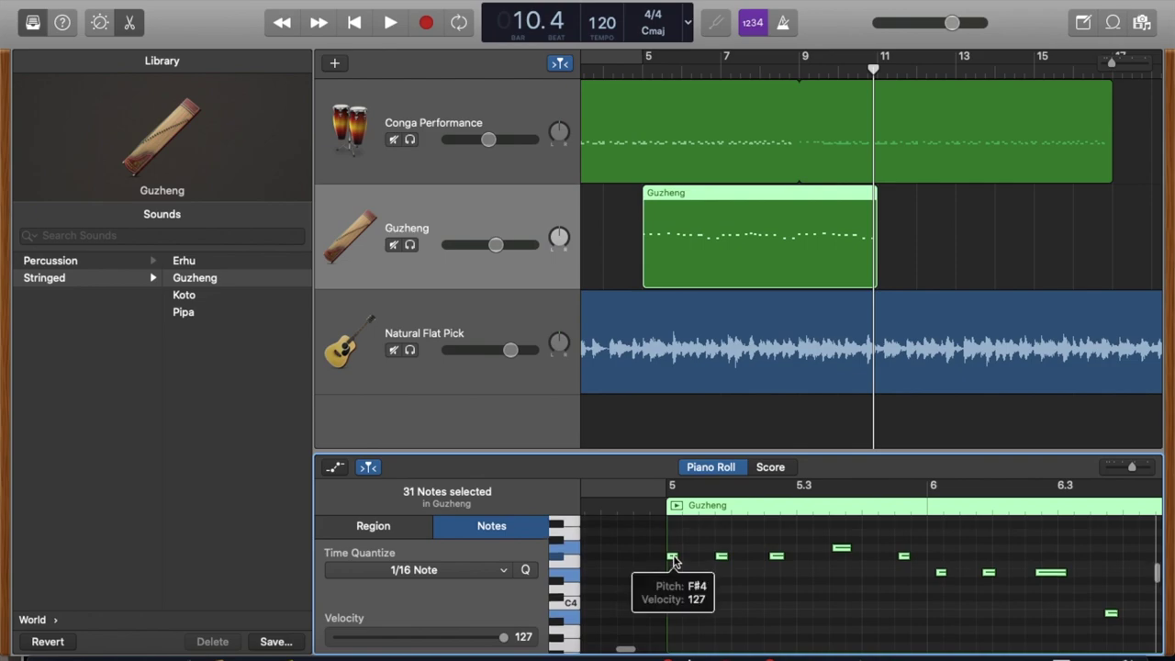
scroll(674, 561, down, 3)
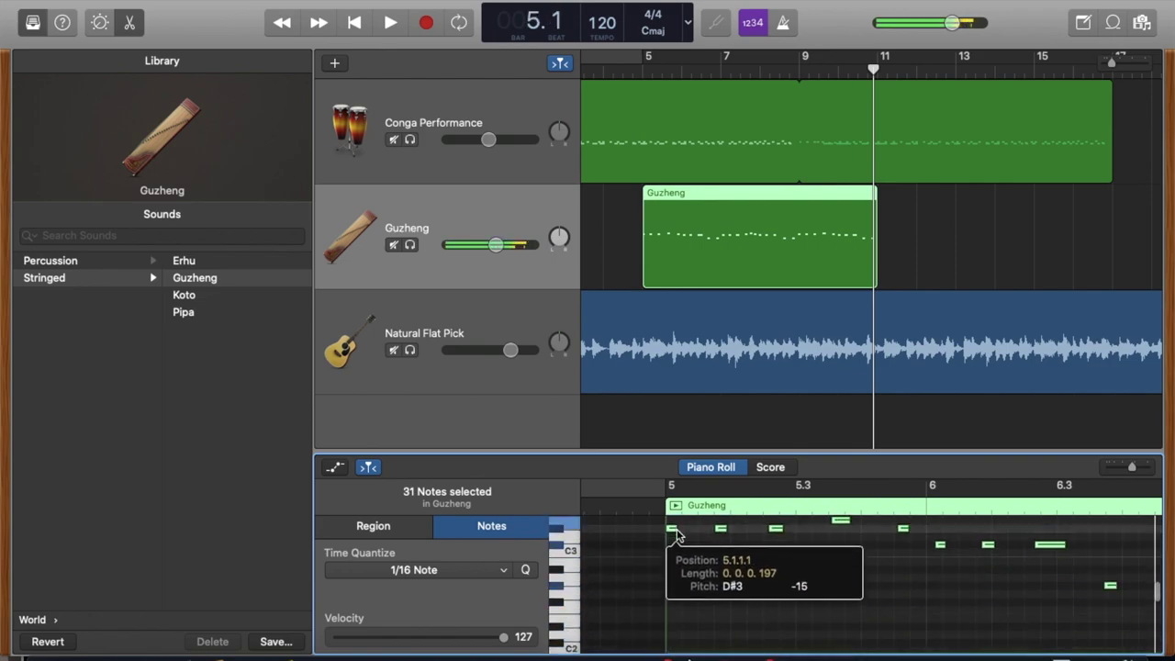
drag(682, 574, 675, 588)
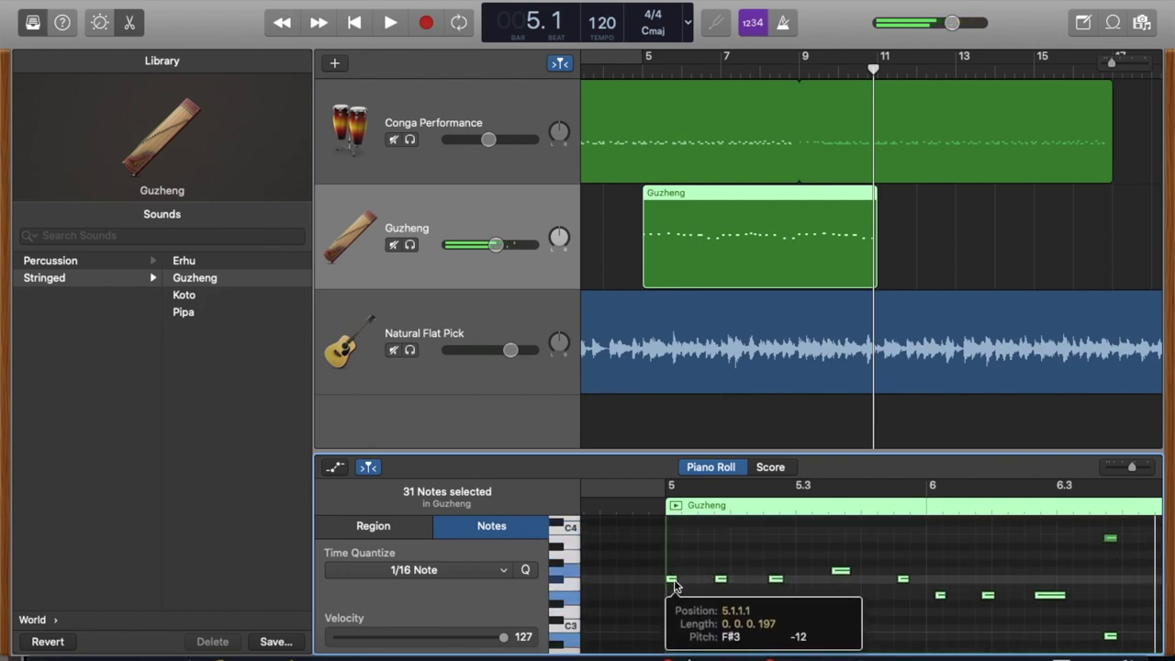
click(665, 508)
key(space)
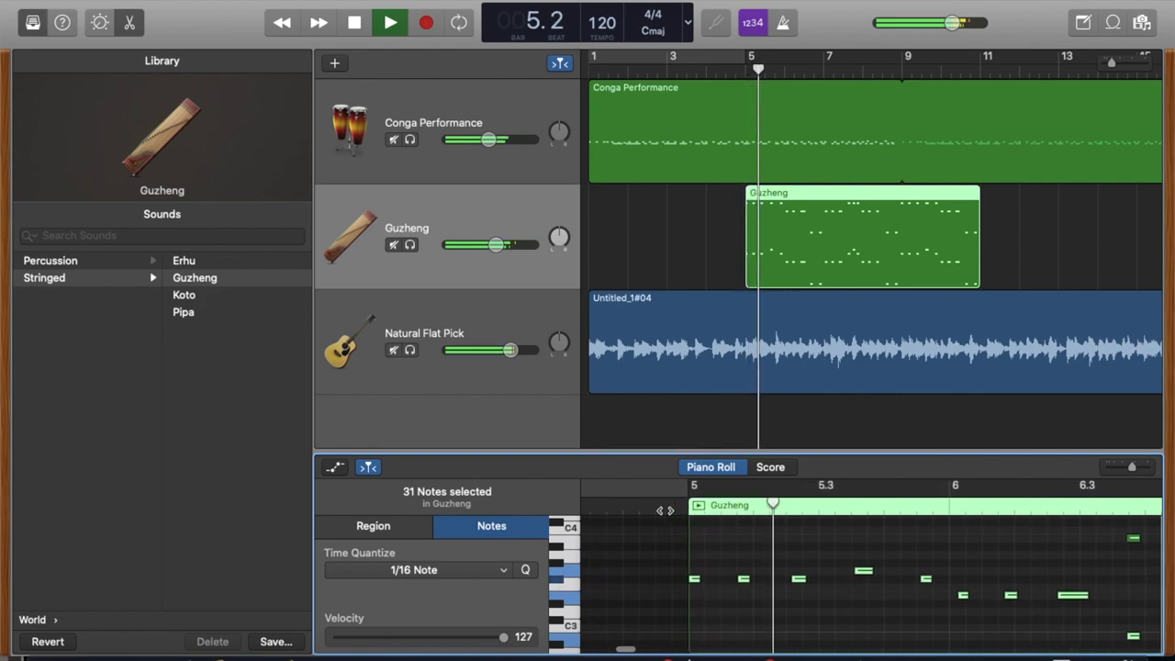
- Lower the Guzheng track's volume slightly and loop its region out to bar 17
drag(493, 246, 484, 246)
scroll(918, 221, right, 5)
drag(831, 208, 1085, 208)
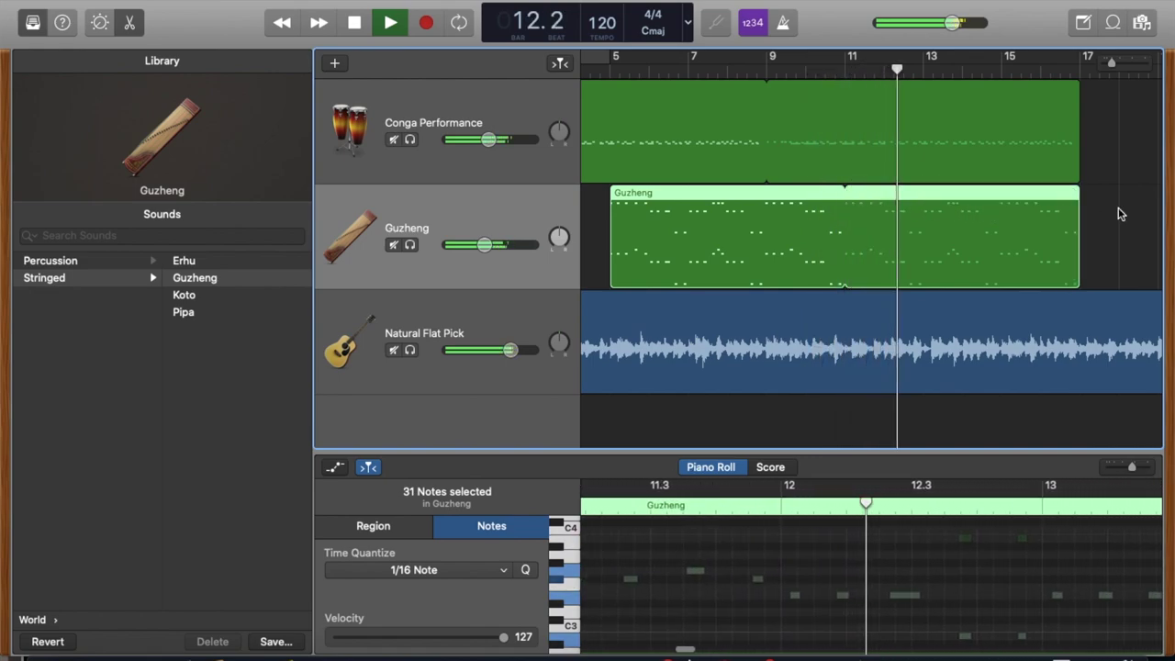
- Stop playback, shorten the Guzheng region to four bars, and loop it again to the end of the conga region
key(space)
drag(1060, 212, 1086, 217)
scroll(642, 120, left, 5)
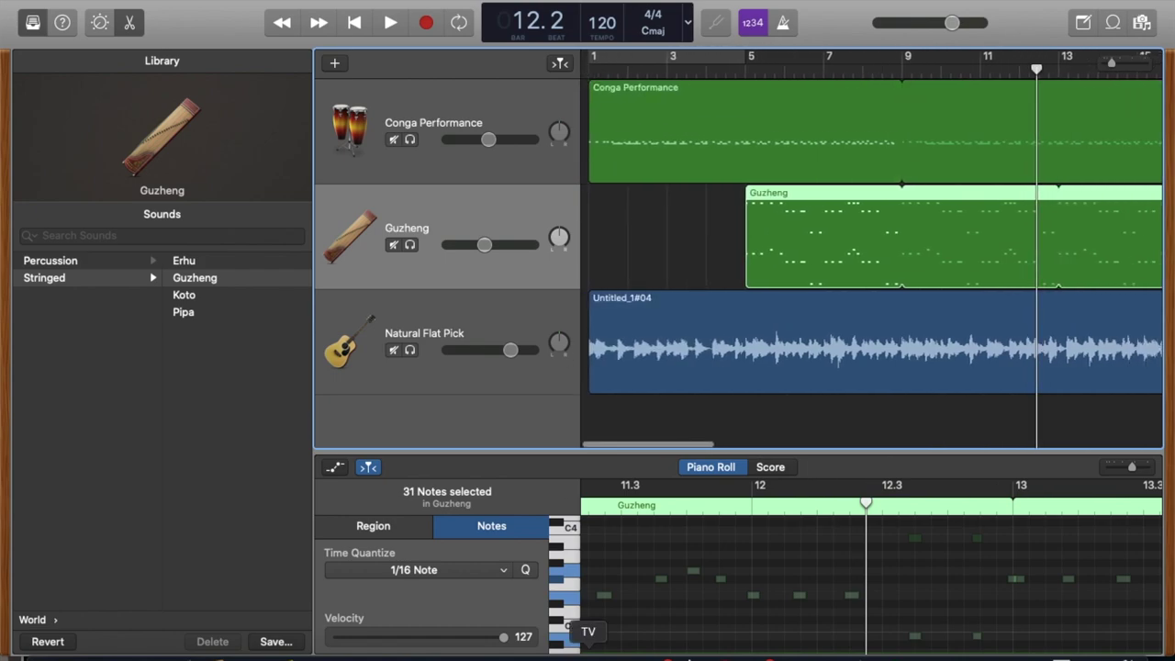
- Switch to Safari to see how much time is left on the timer
click(147, 654)
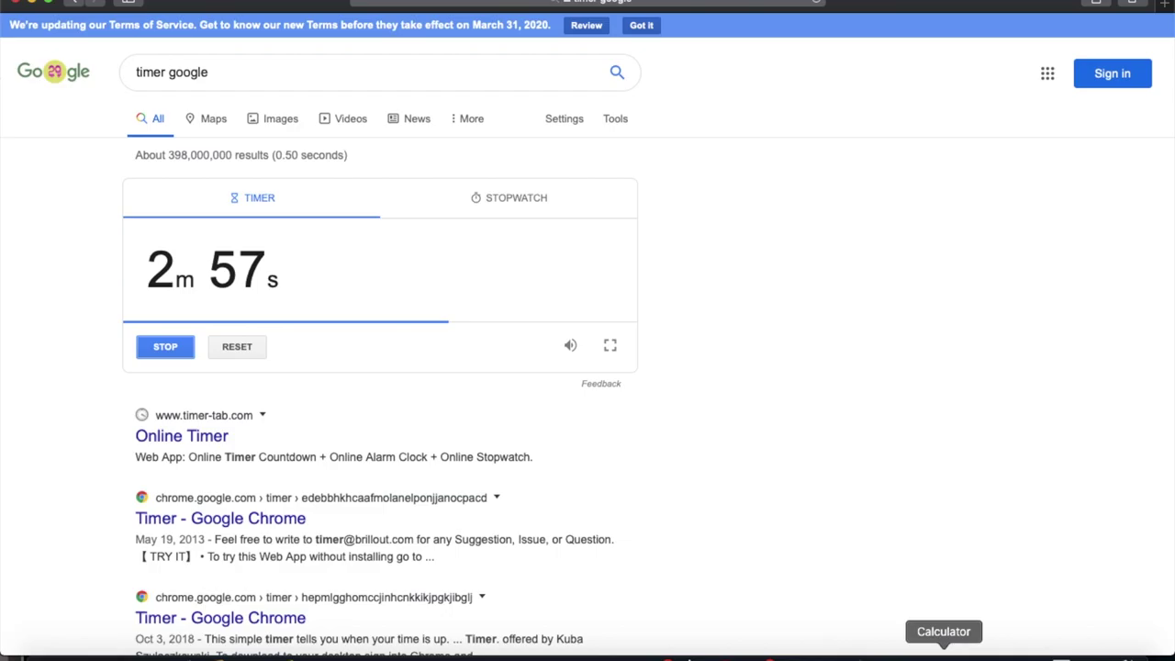
- Switch back to GarageBand and play the arrangement from the beginning, stopping in bar 9
click(854, 653)
key(Return)
key(space)
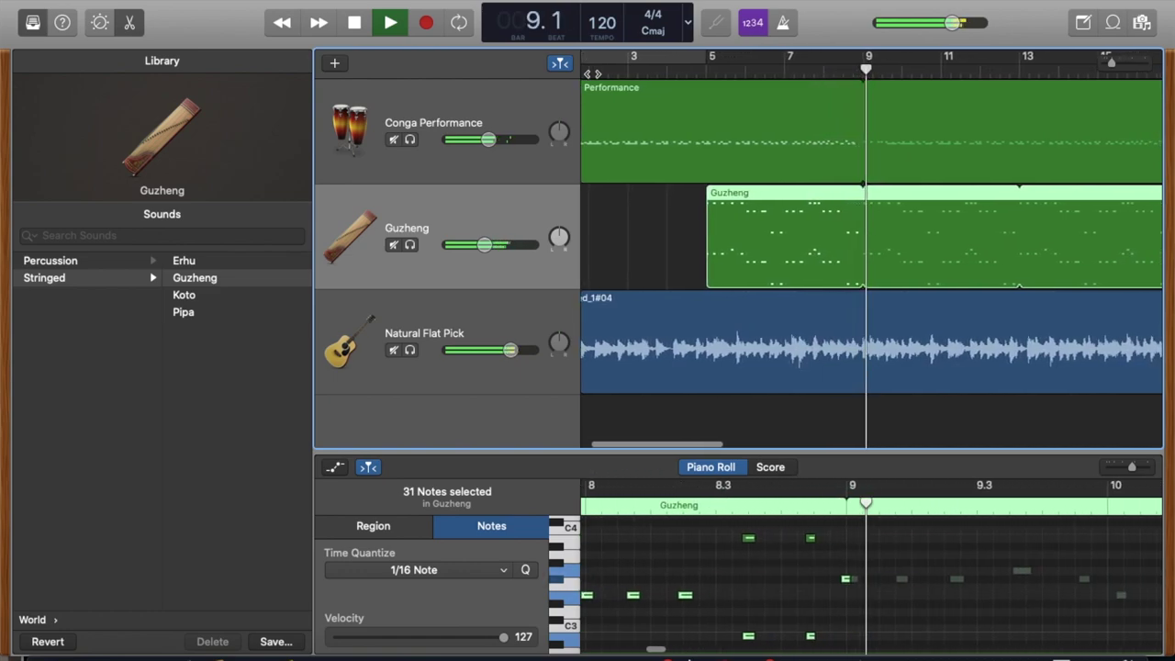
key(space)
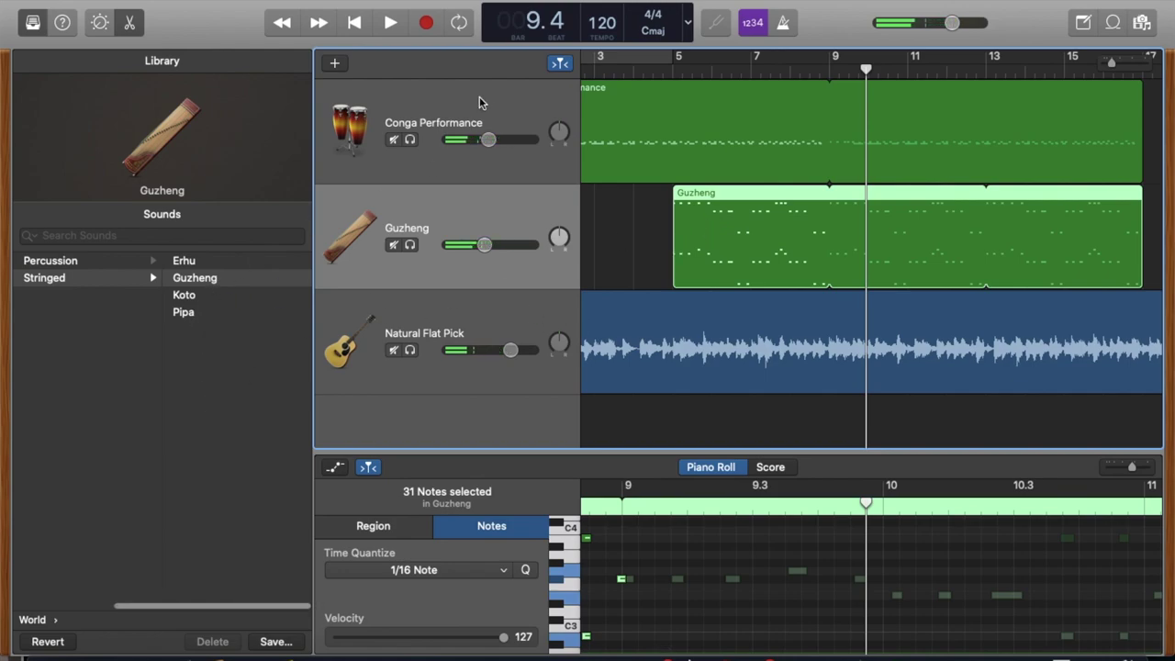
- Add a software instrument track below the Natural Flat Pick track and set its sound to Erhu
click(447, 370)
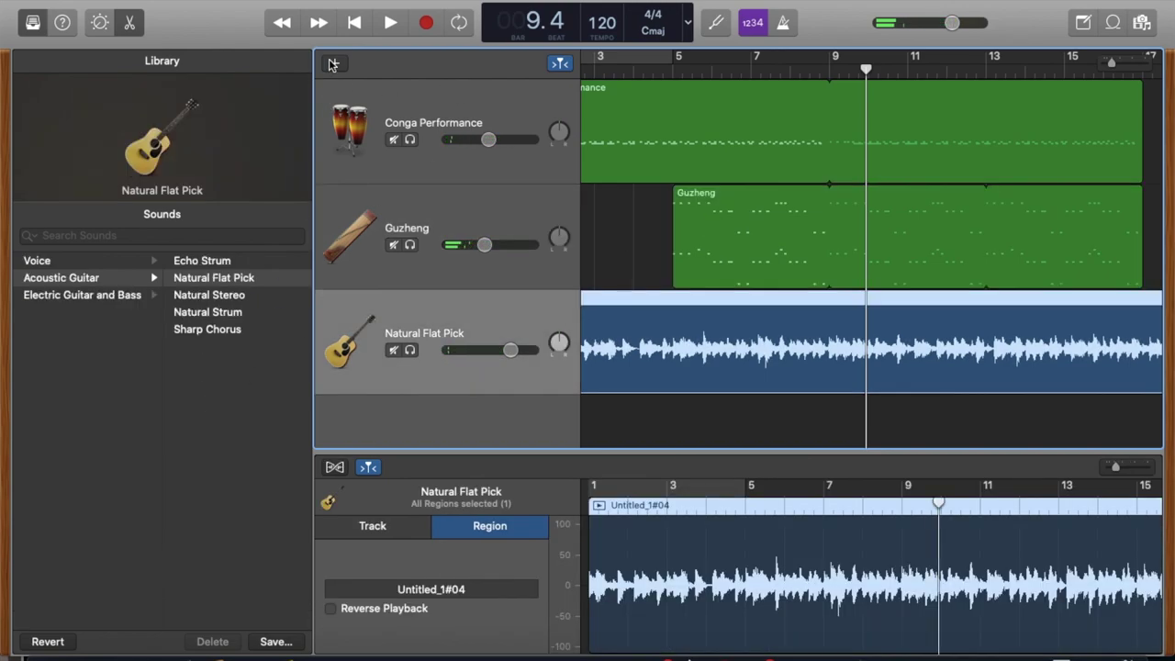
click(332, 64)
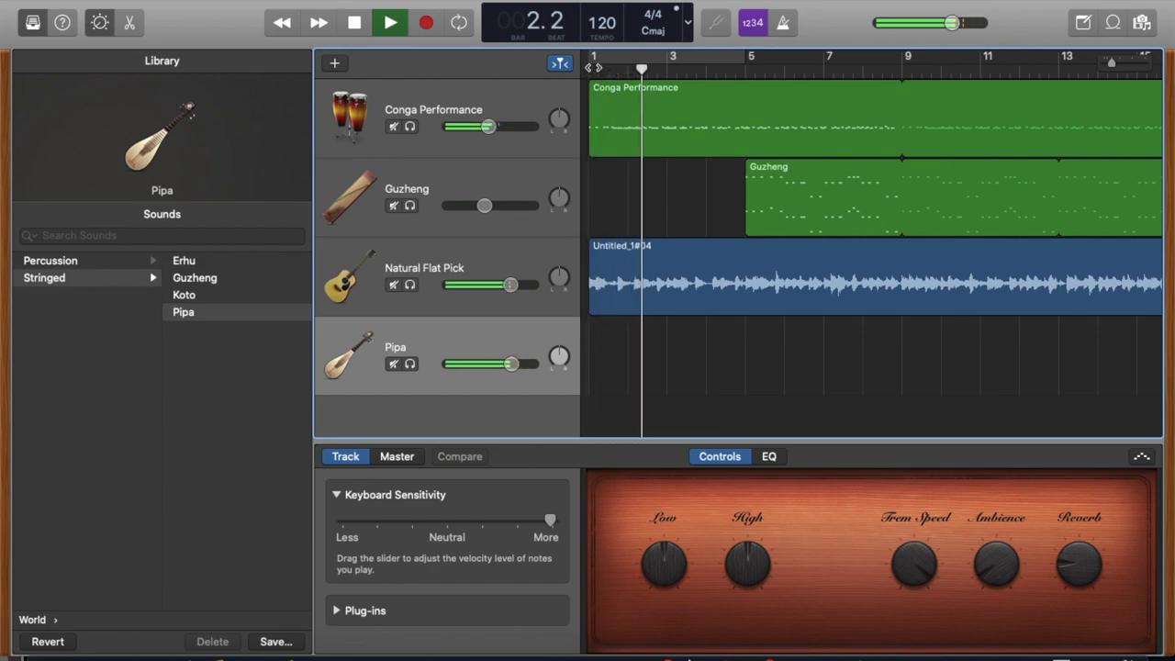
click(233, 259)
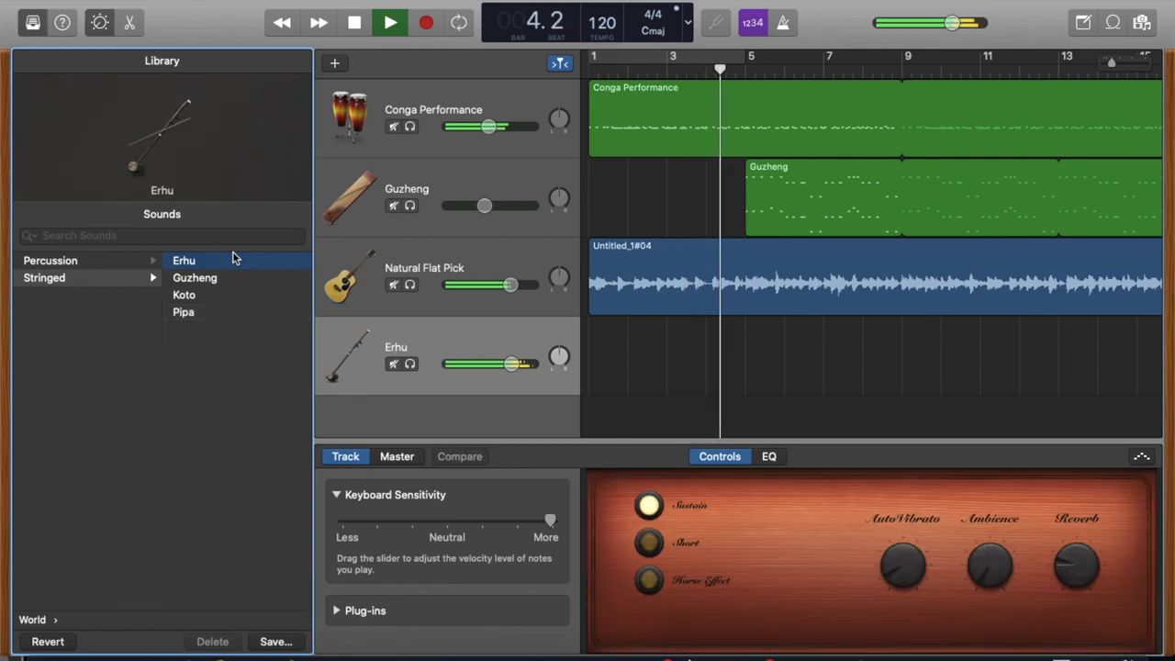
- Lower the Erhu track's volume and raise its AutoVibrato and Reverb during playback, stopping in bar 12
drag(510, 365, 488, 365)
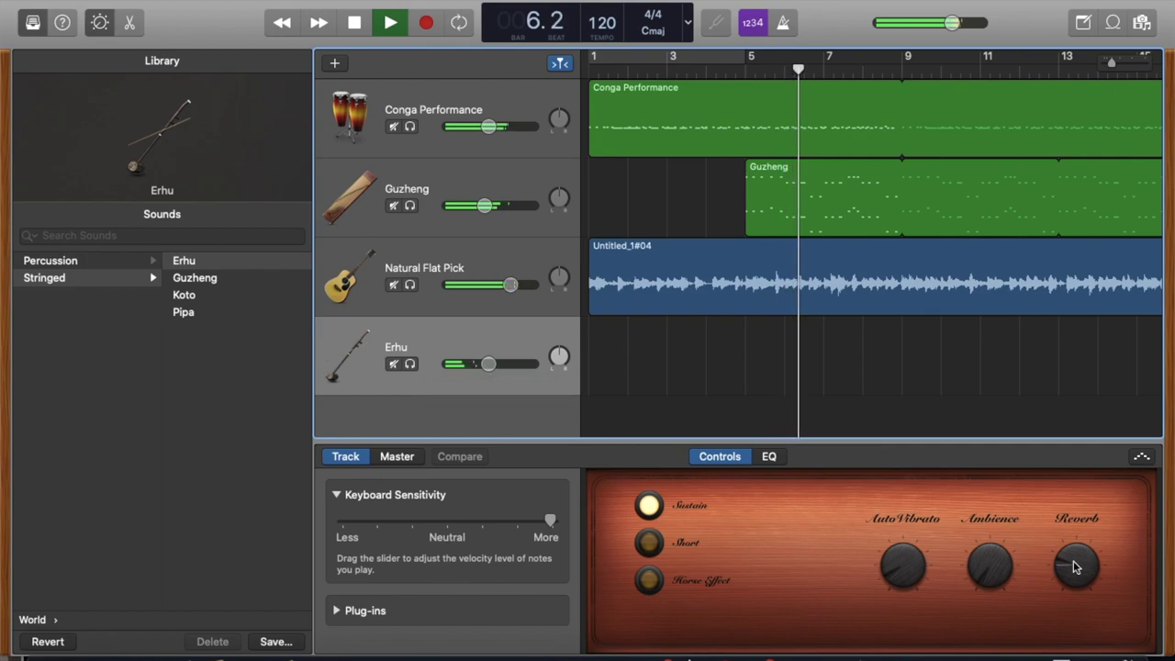
drag(1080, 564, 1079, 548)
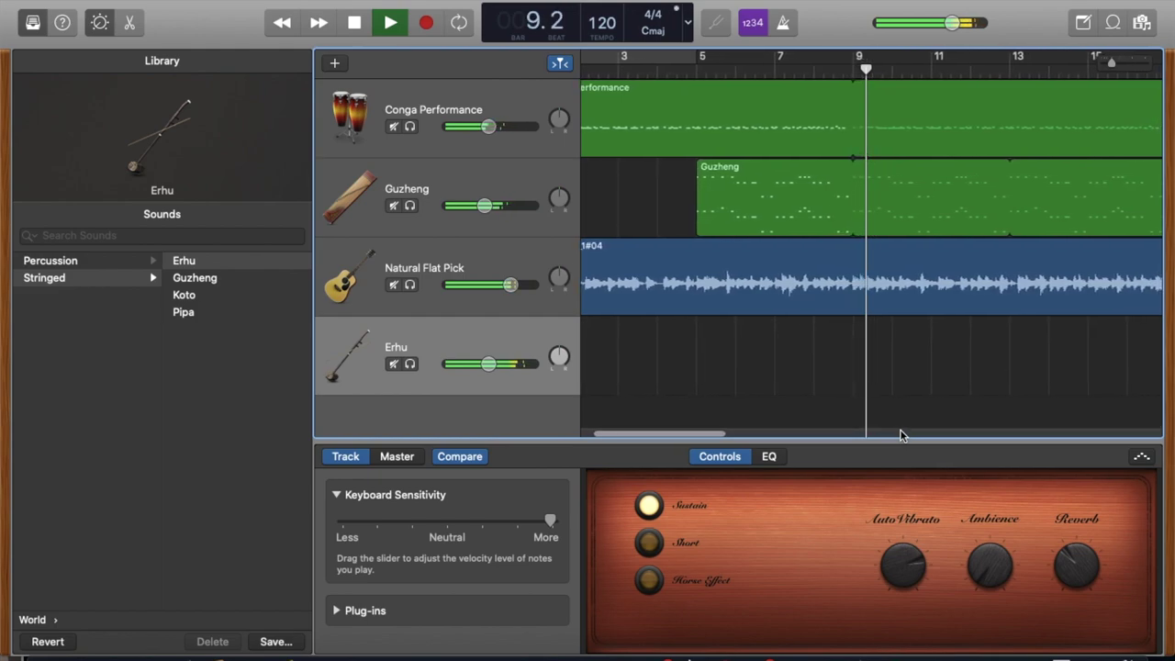
drag(489, 364, 479, 363)
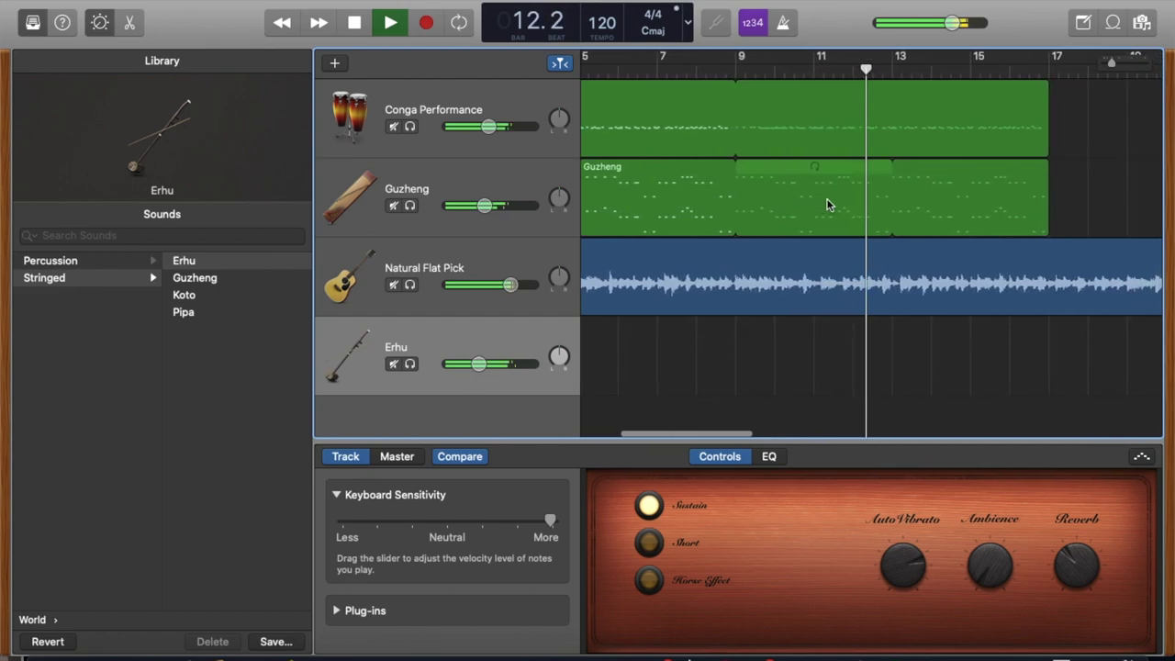
key(space)
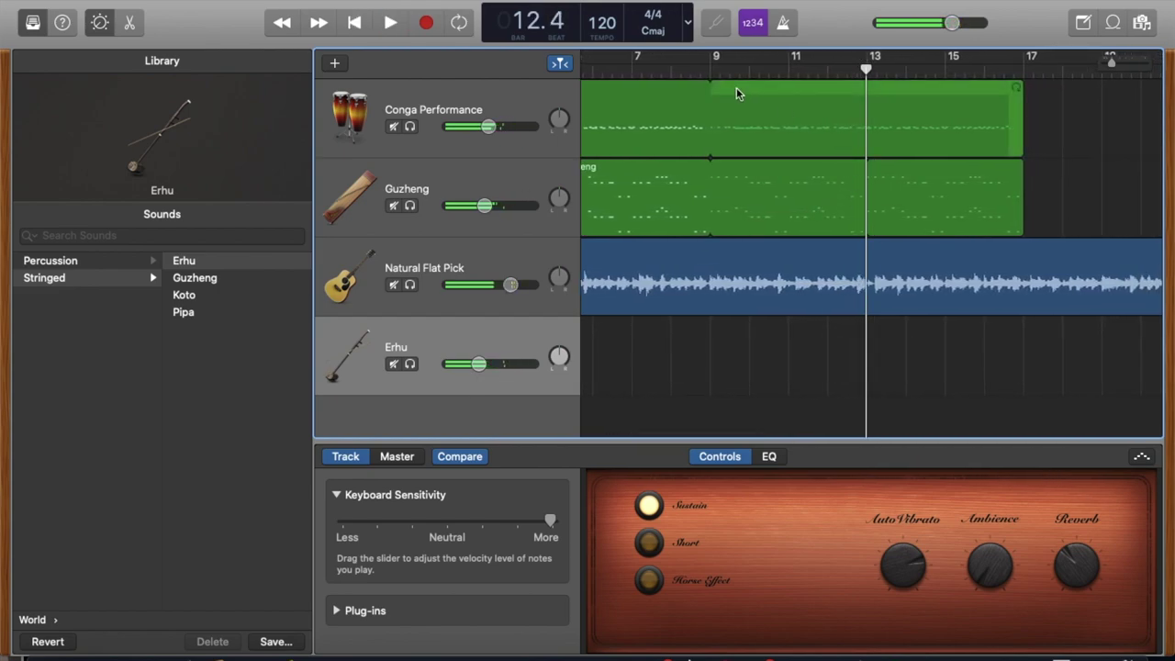
- Record a four-bar Erhu part from bar 9, looped to bar 17, and lower the track's volume slightly
scroll(721, 73, left, 5)
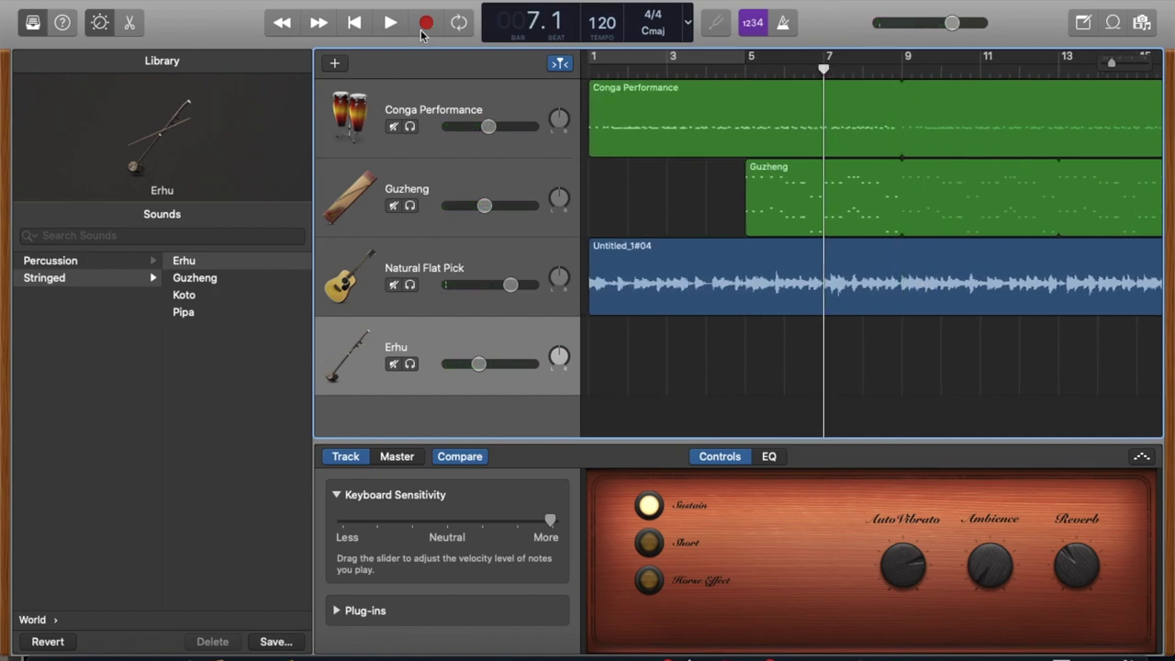
click(425, 25)
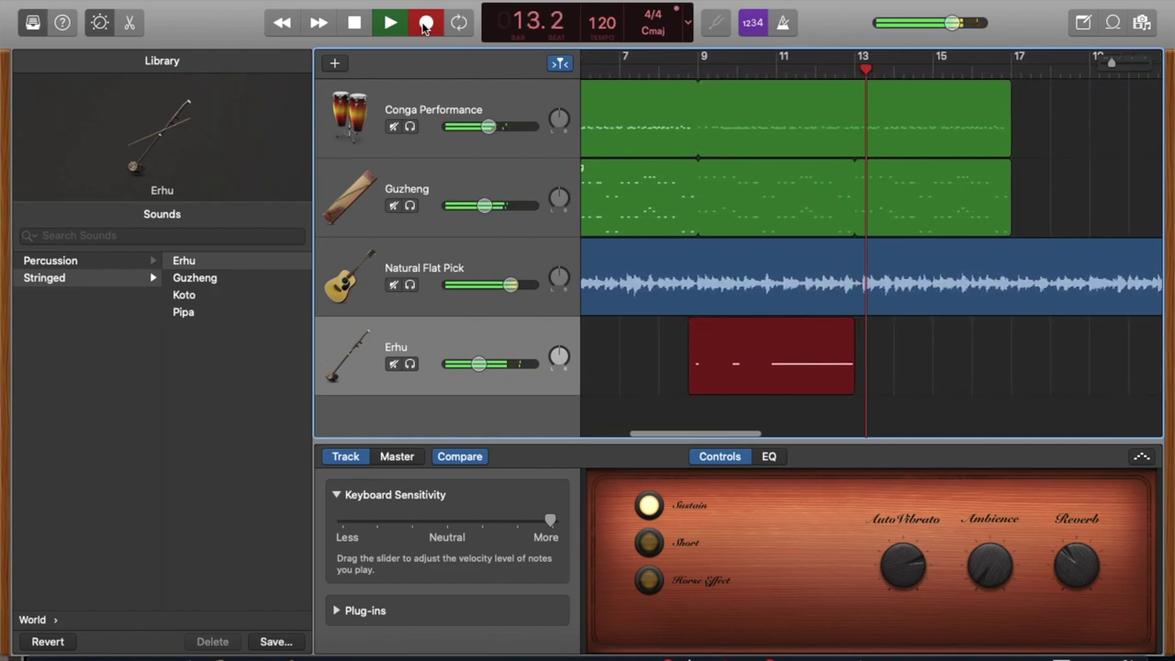
click(425, 25)
drag(479, 364, 470, 363)
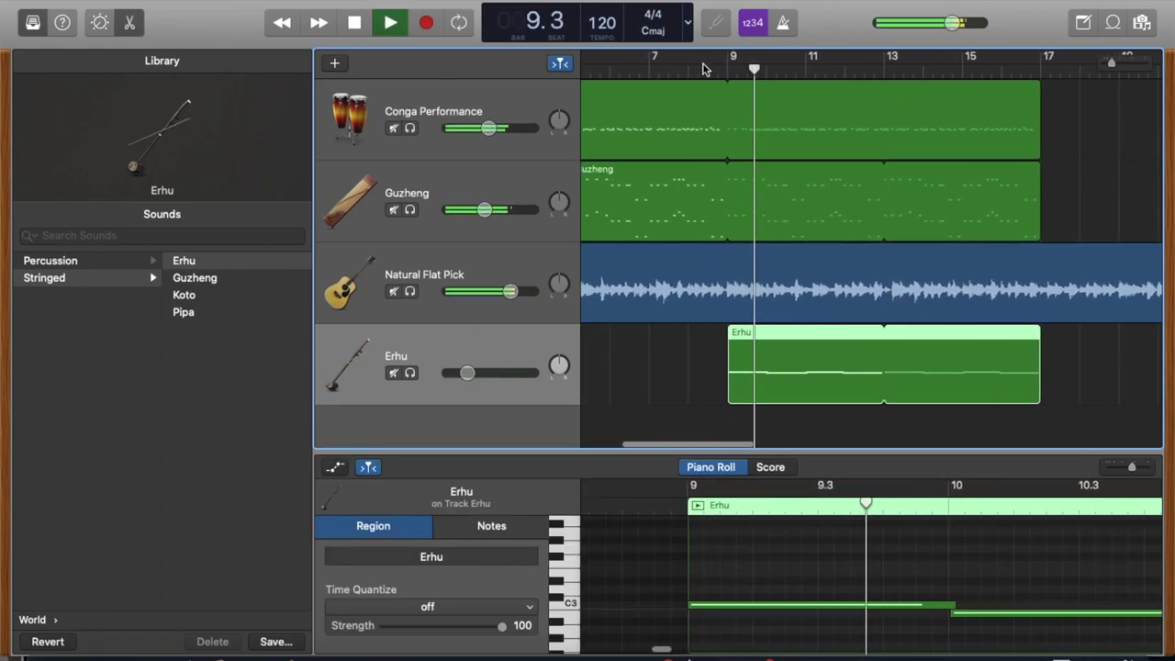
- Play the Erhu part from just before bar 9, check the remaining time on the Safari timer, and stop playback in GarageBand
click(703, 69)
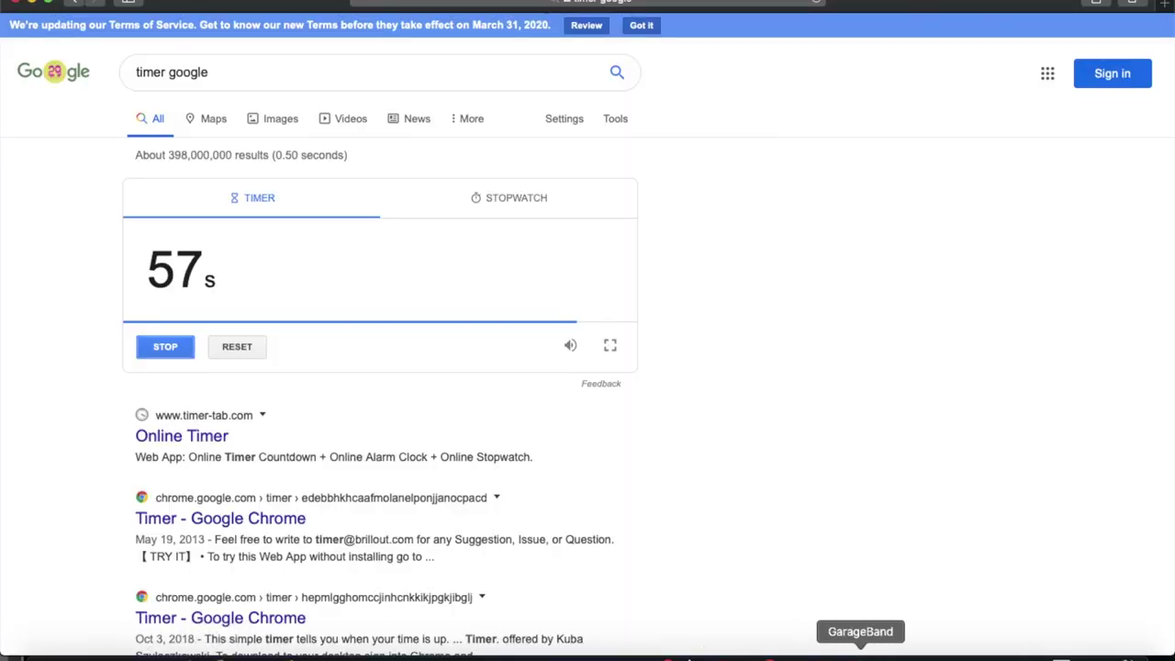
click(861, 648)
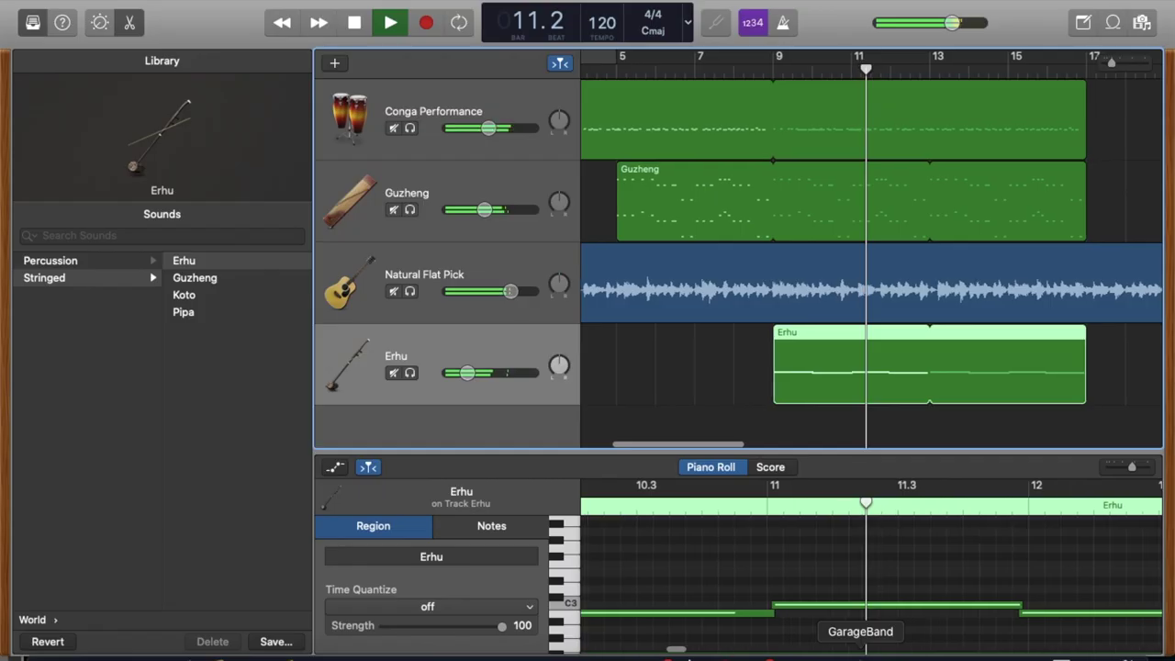
key(space)
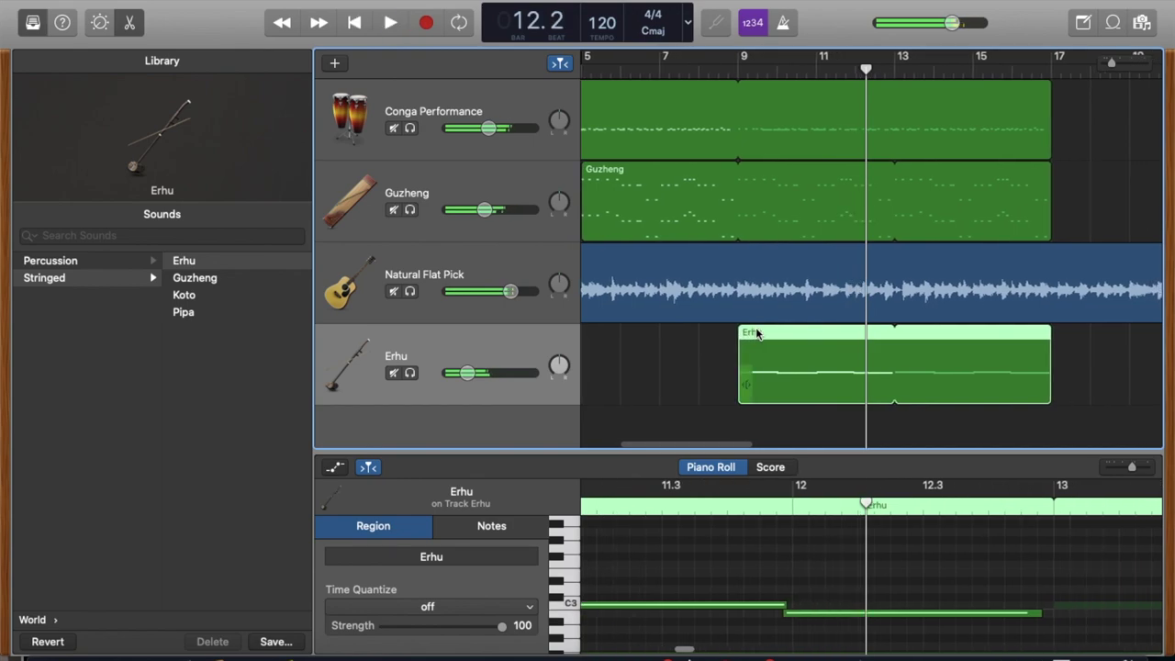
- Create a second Erhu track with duplicate settings and play the arrangement from bar 9 to bar 12
right_click(474, 354)
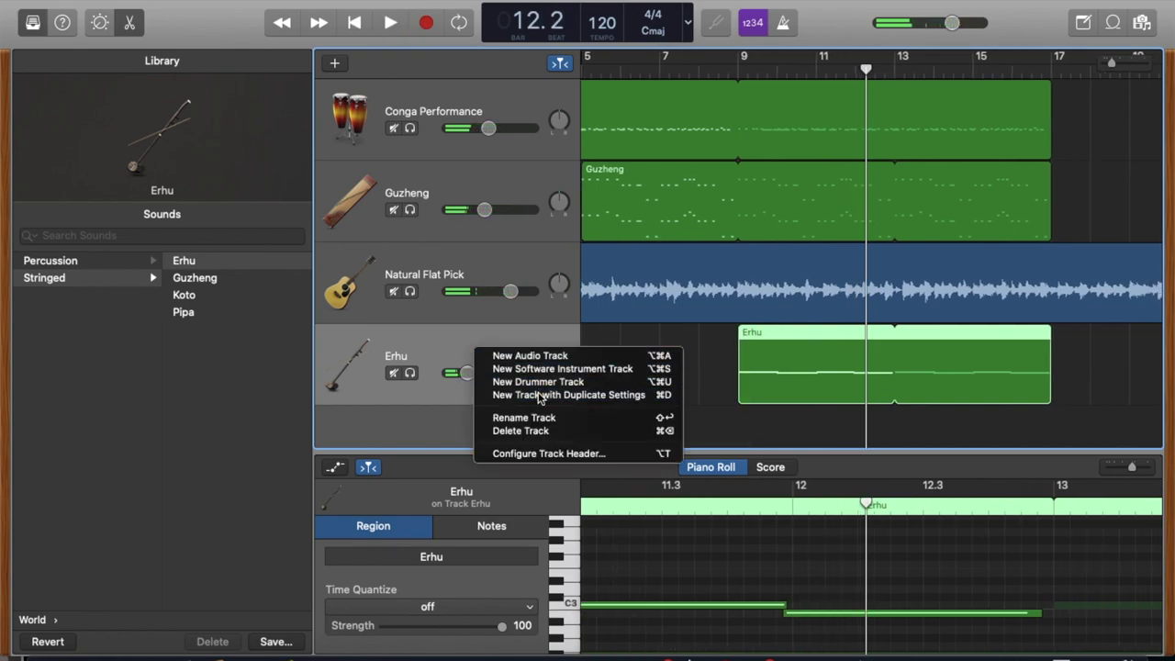
click(541, 395)
click(734, 69)
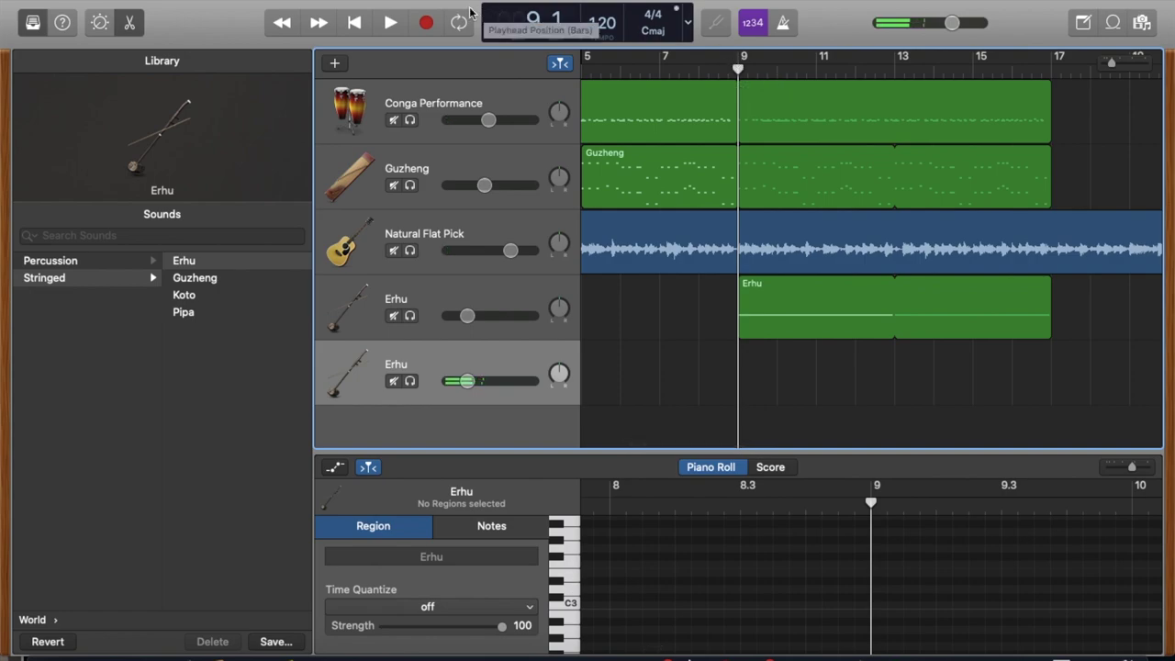
click(388, 31)
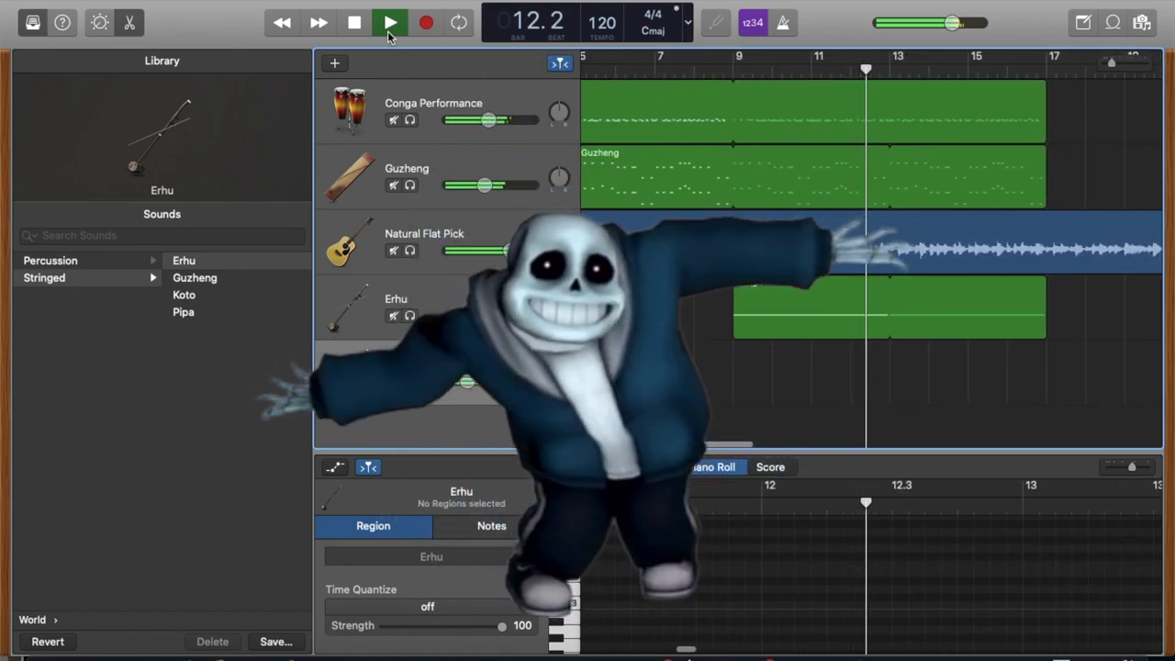
click(388, 30)
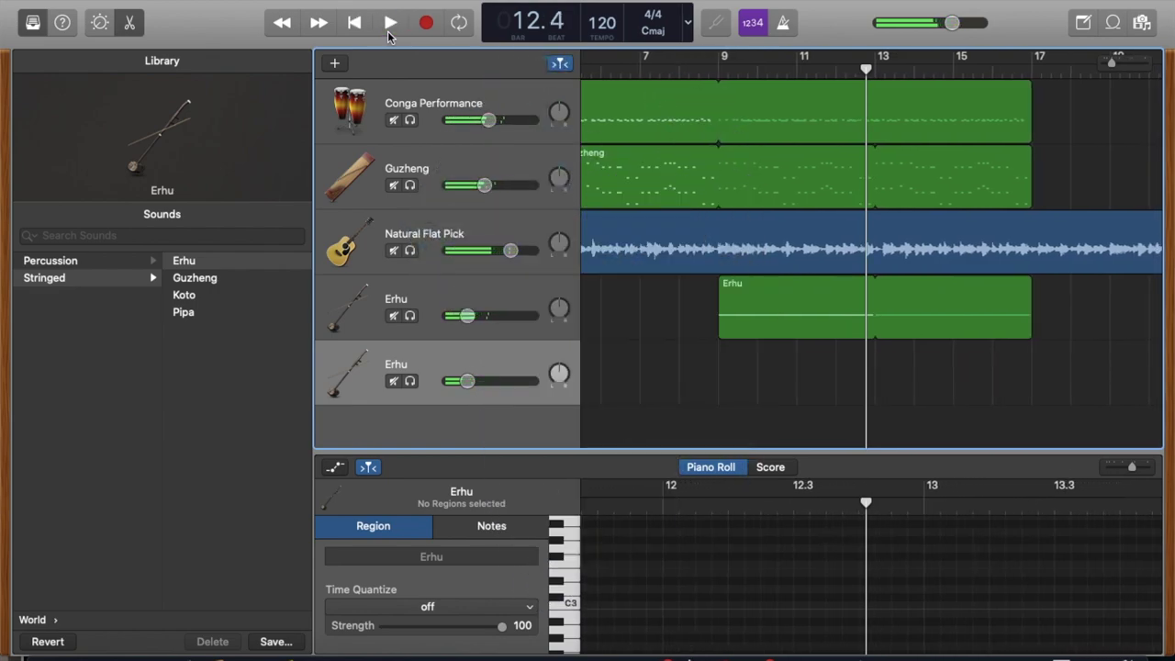
- Record a second Erhu part from bar 9 on the new track and trim the recording to bars 13 to 17
click(721, 70)
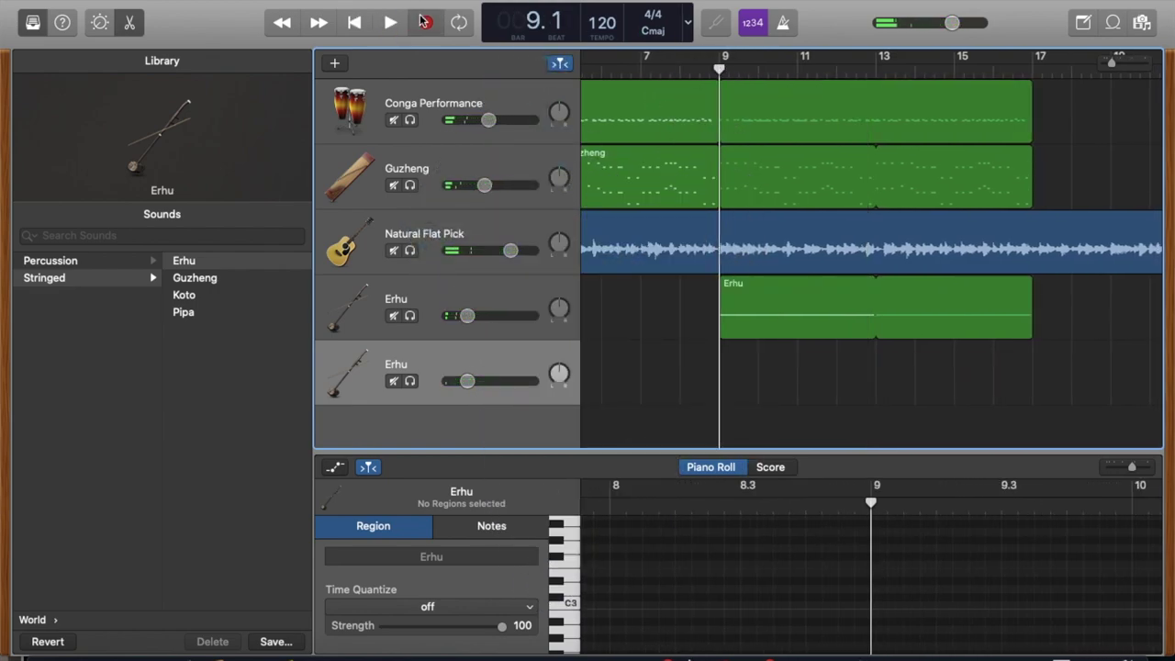
click(424, 21)
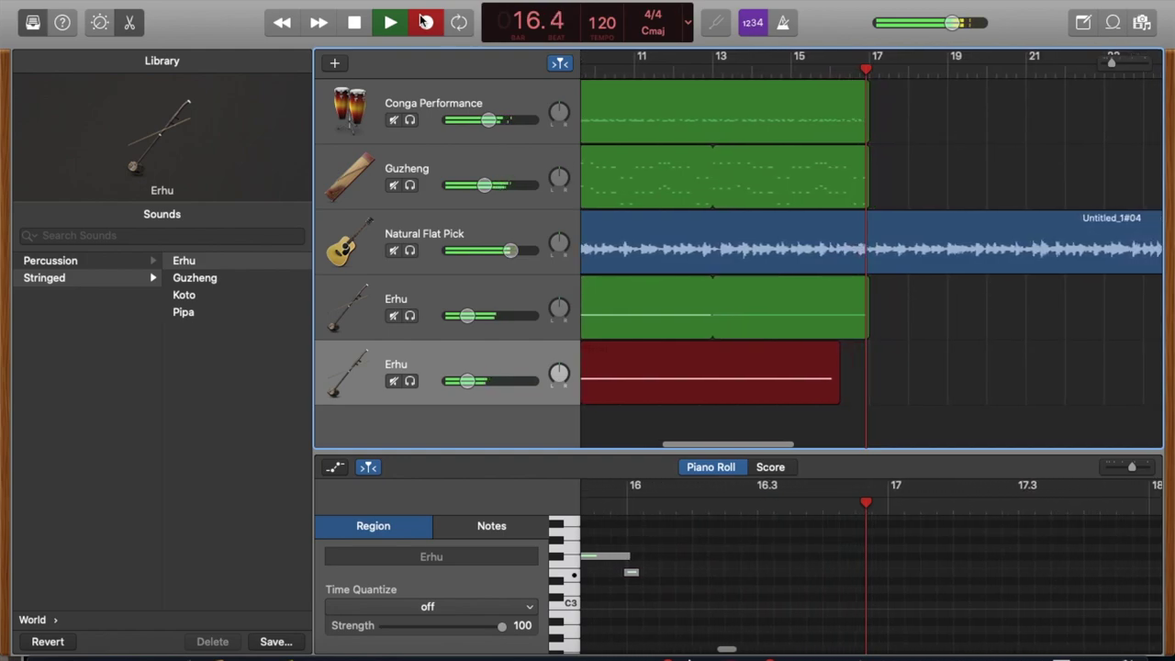
click(426, 20)
scroll(716, 224, left, 10)
drag(872, 401, 1056, 386)
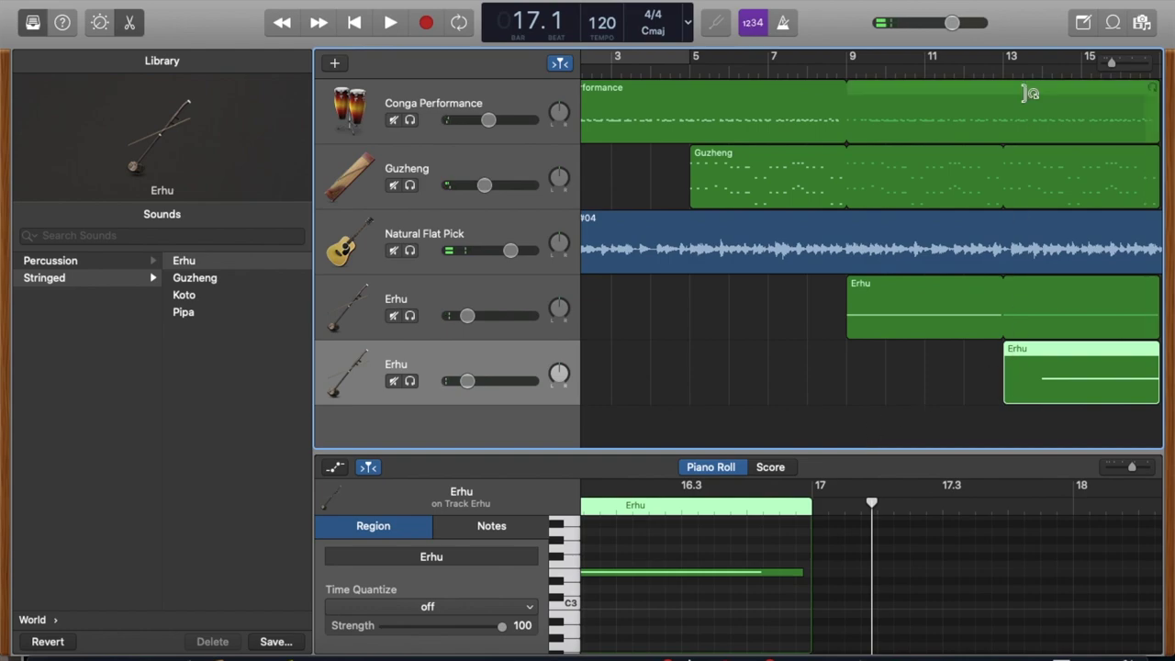
- Extend the second Erhu region's start to uncover its first note and align that note's start with bar 13
click(1004, 69)
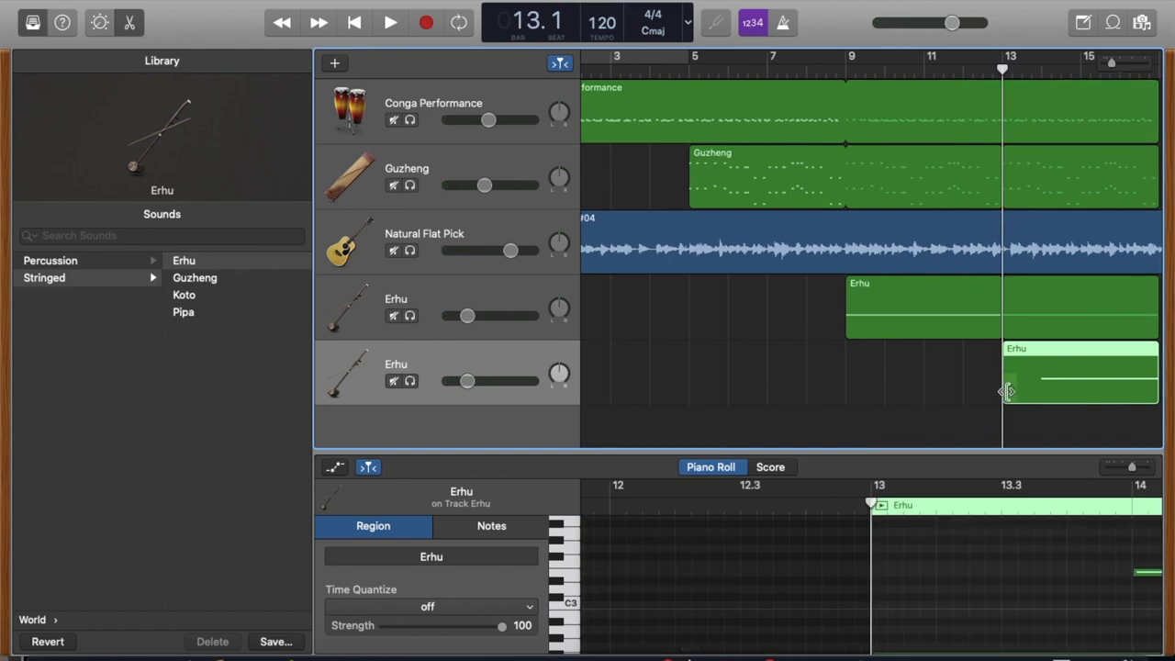
drag(1007, 392, 984, 390)
click(871, 558)
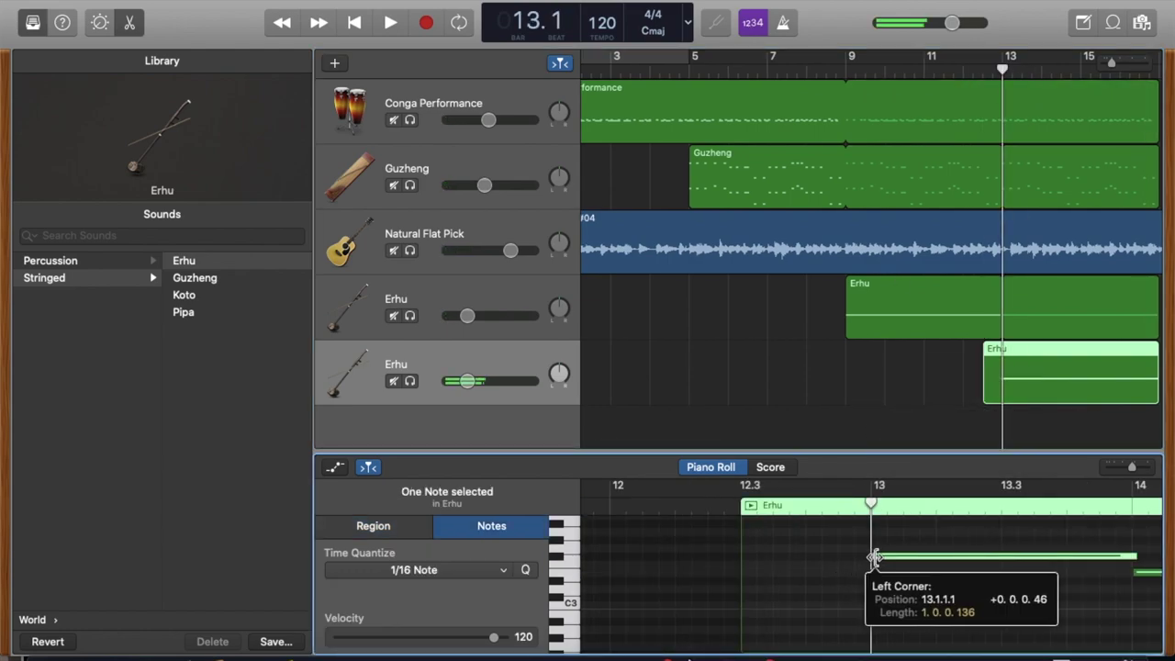
- Move the four-bar second Erhu region to bar 9 and loop it out to bar 17
drag(985, 385, 868, 370)
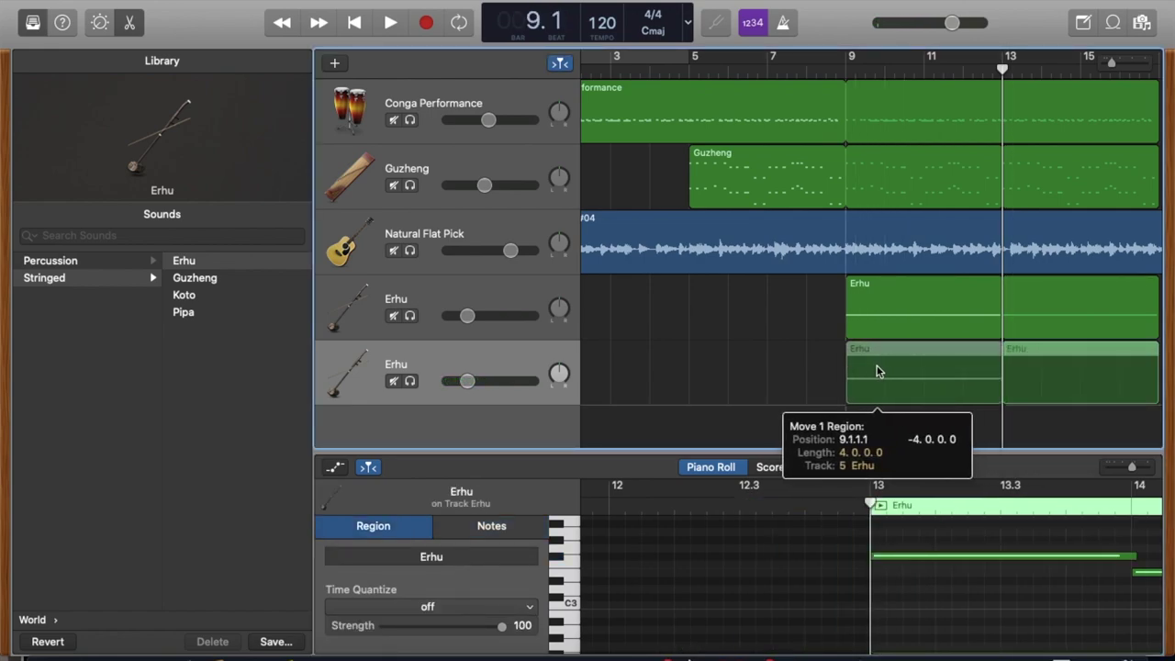
scroll(879, 370, right, 5)
drag(960, 355, 1008, 362)
scroll(1008, 362, right, 5)
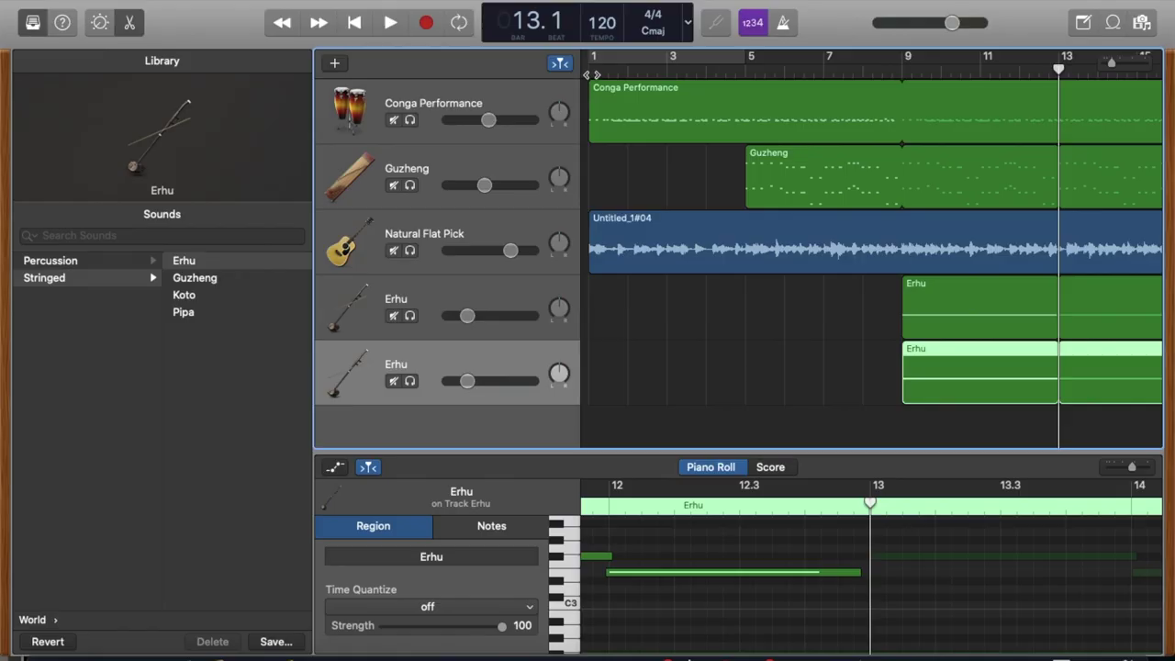
- Play the whole arrangement from the beginning with both Erhu parts, stopping in bar 18
key(Return)
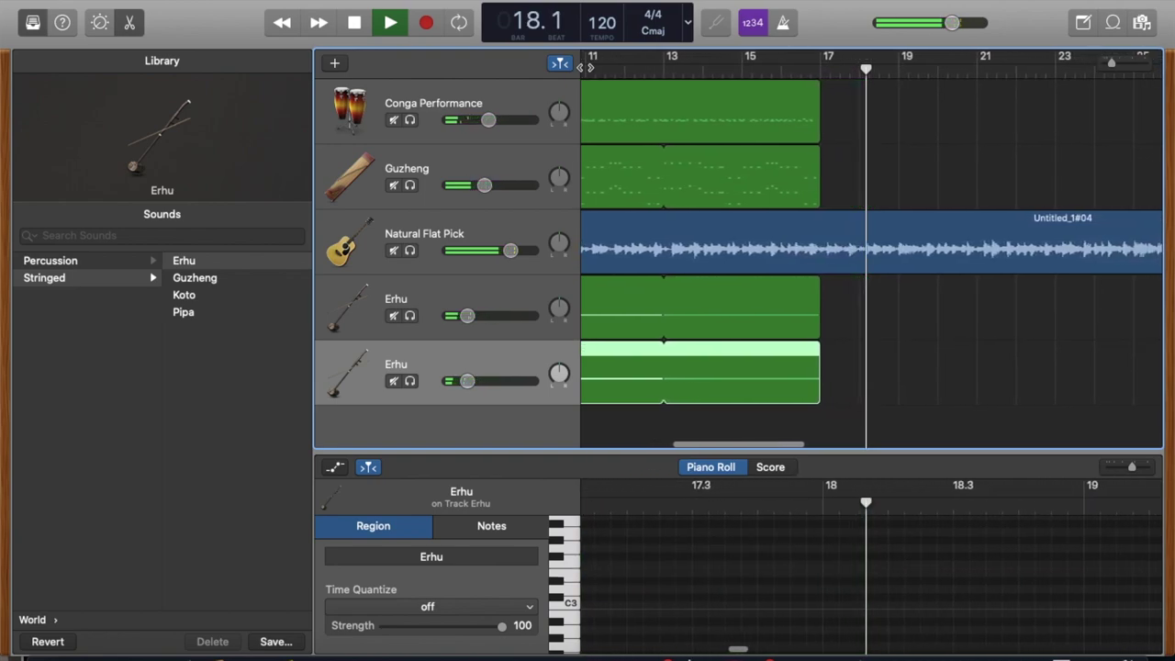
key(space)
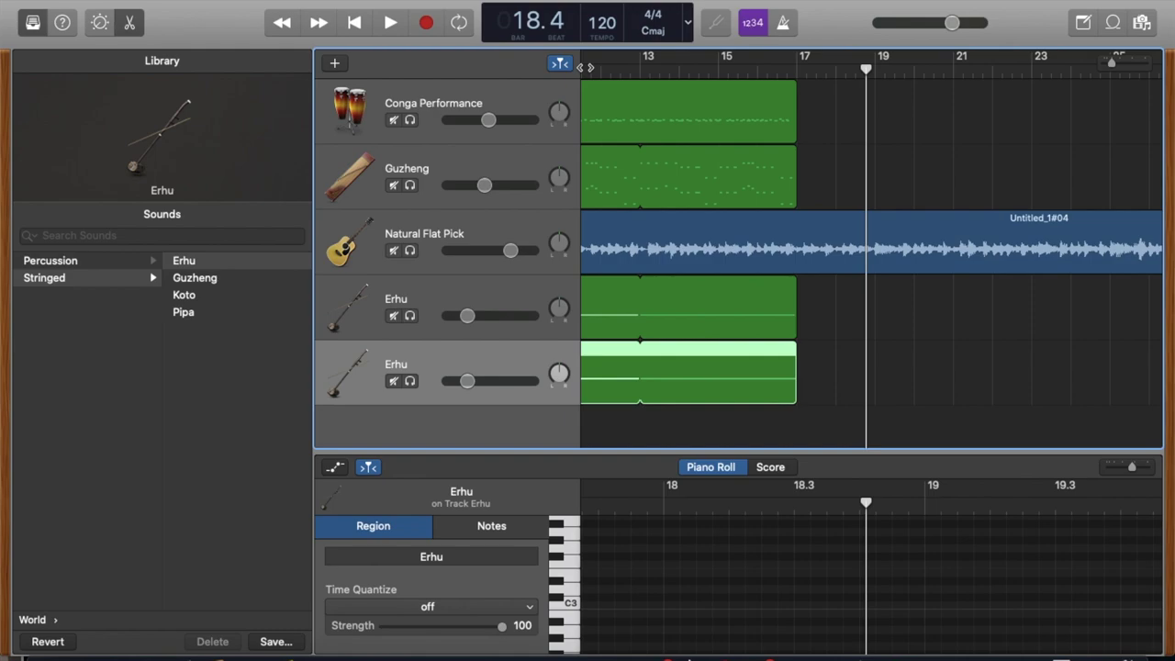
- Loop the Conga Performance region past bar 27 and extend the Guzheng region's loop beyond bar 17
scroll(802, 180, left, 10)
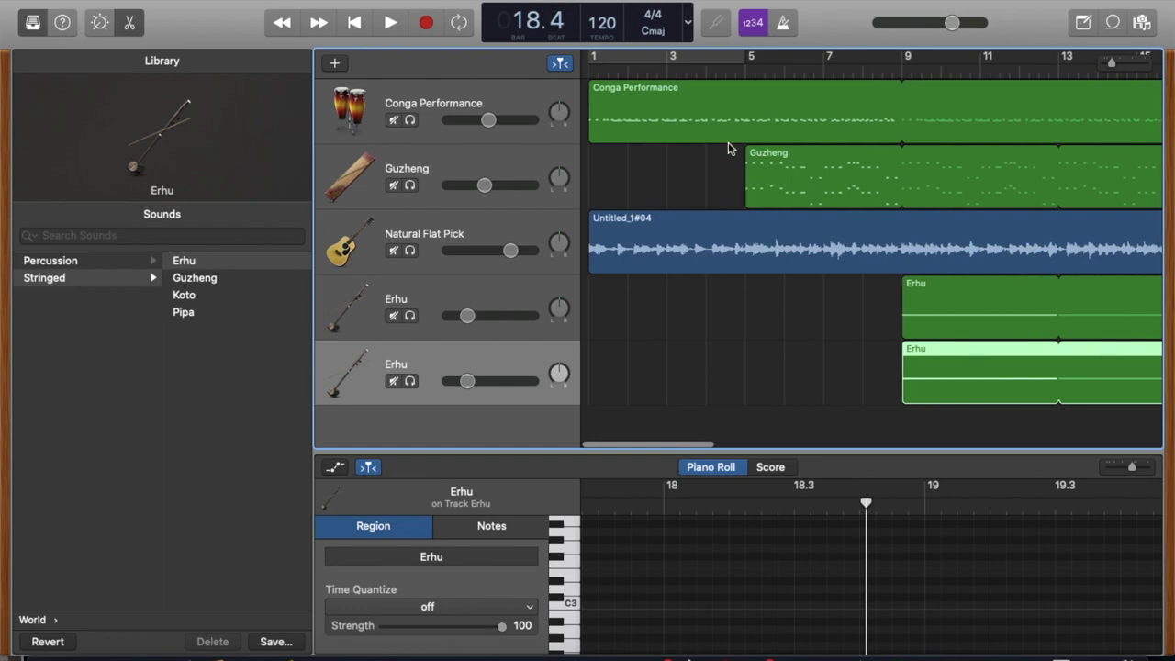
scroll(728, 148, right, 8)
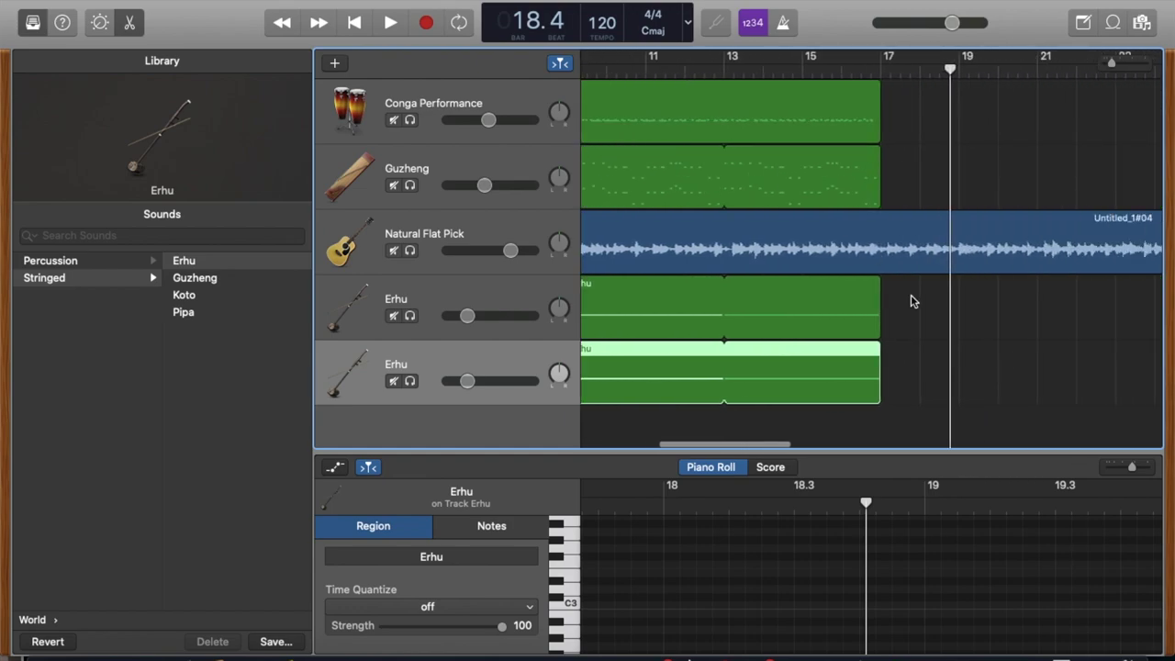
drag(712, 93, 896, 124)
scroll(826, 165, left, 10)
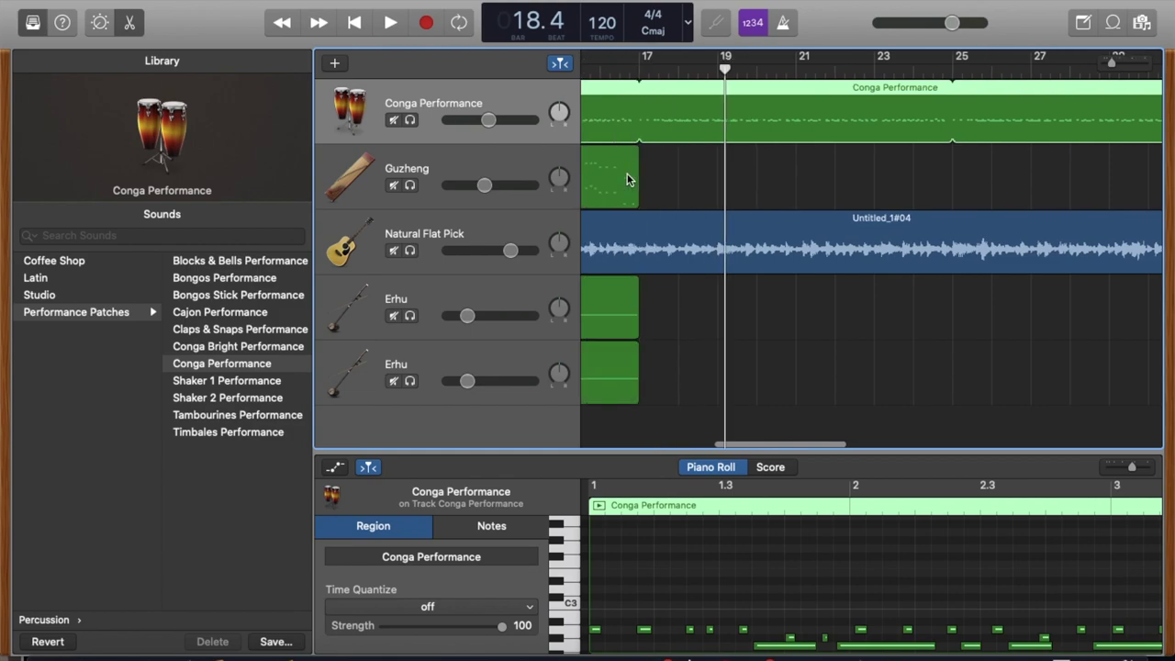
drag(762, 170, 1062, 184)
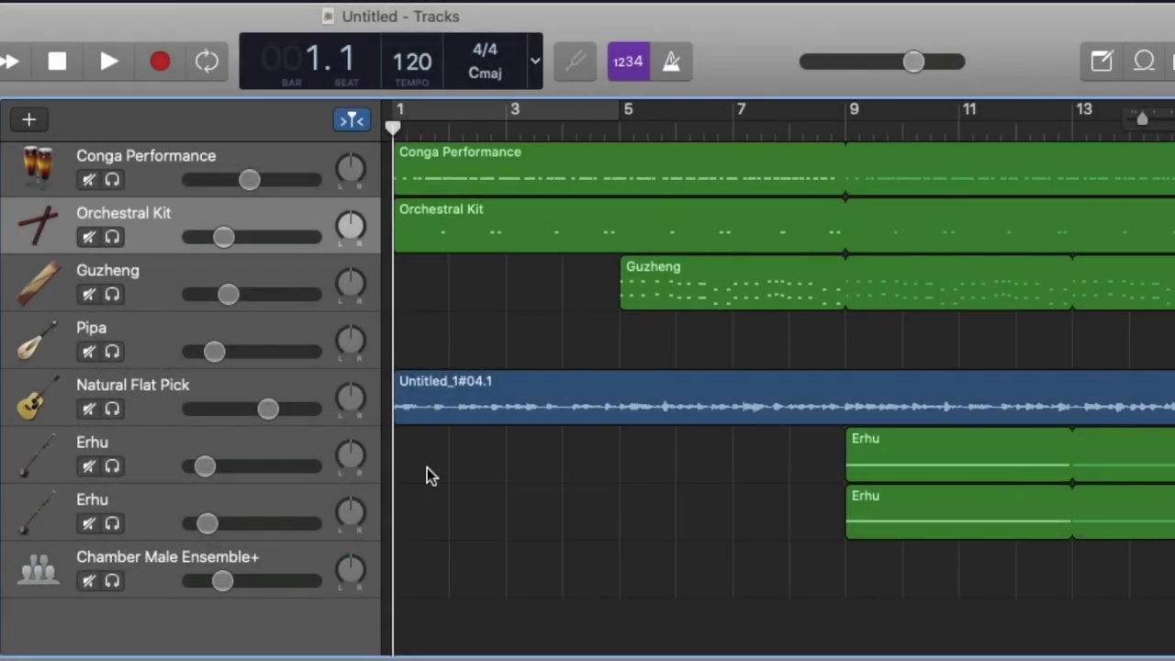
- Play the expanded arrangement from bar 1
key(space)
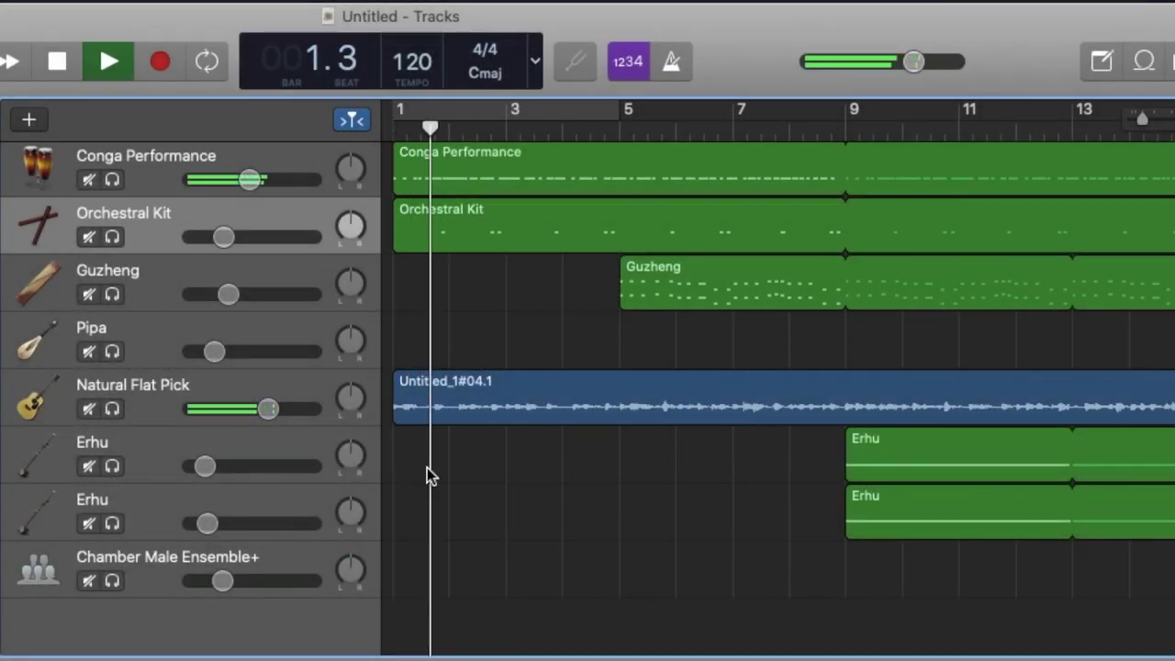